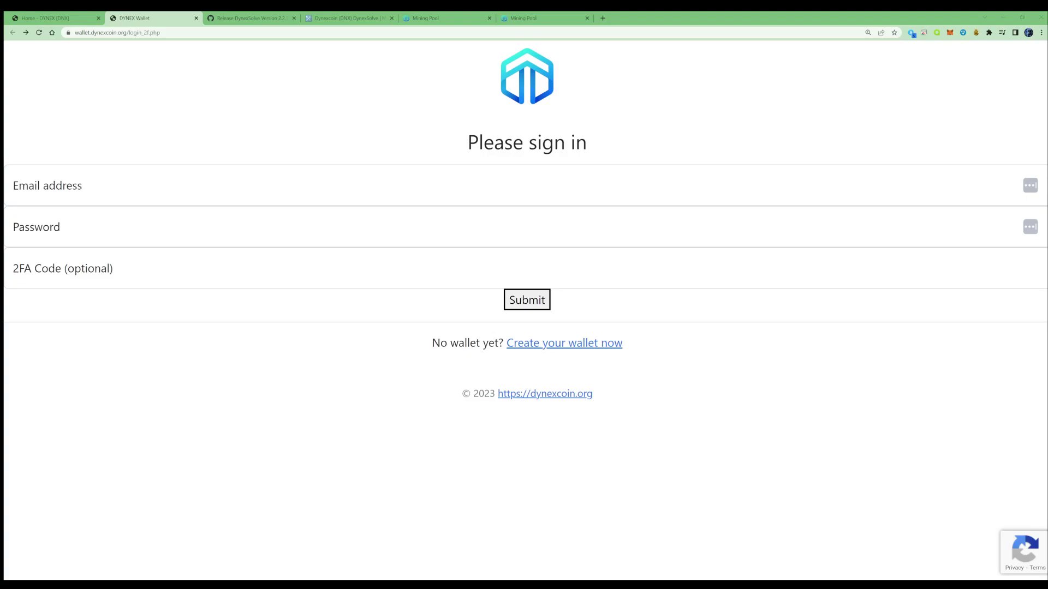
- Open the wallet creation page from the sign-in form, and copy the wallet's DNX receiving address to the clipboard
left_click(557, 345)
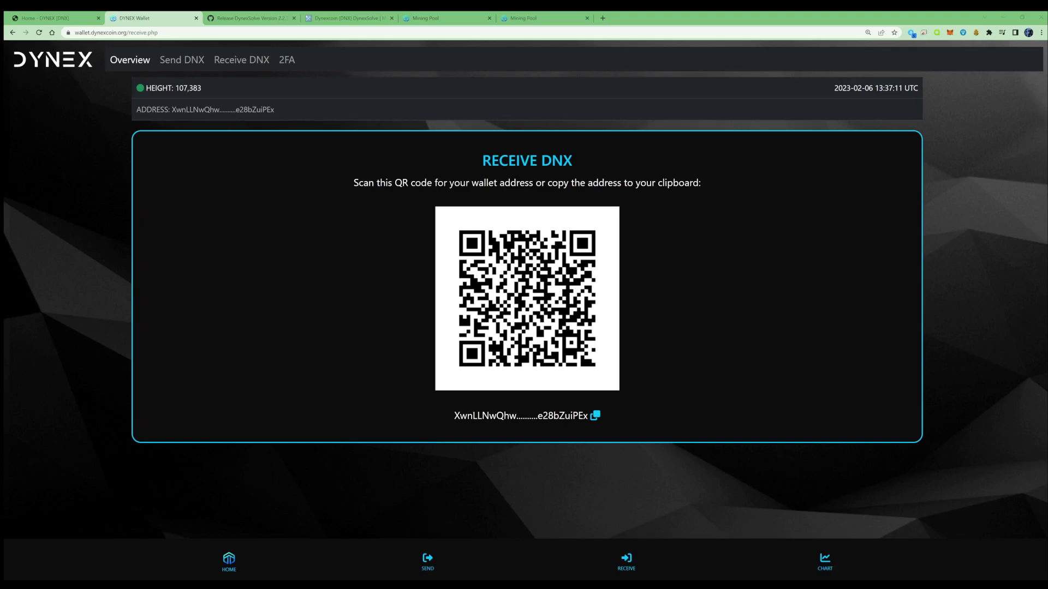
left_click(595, 416)
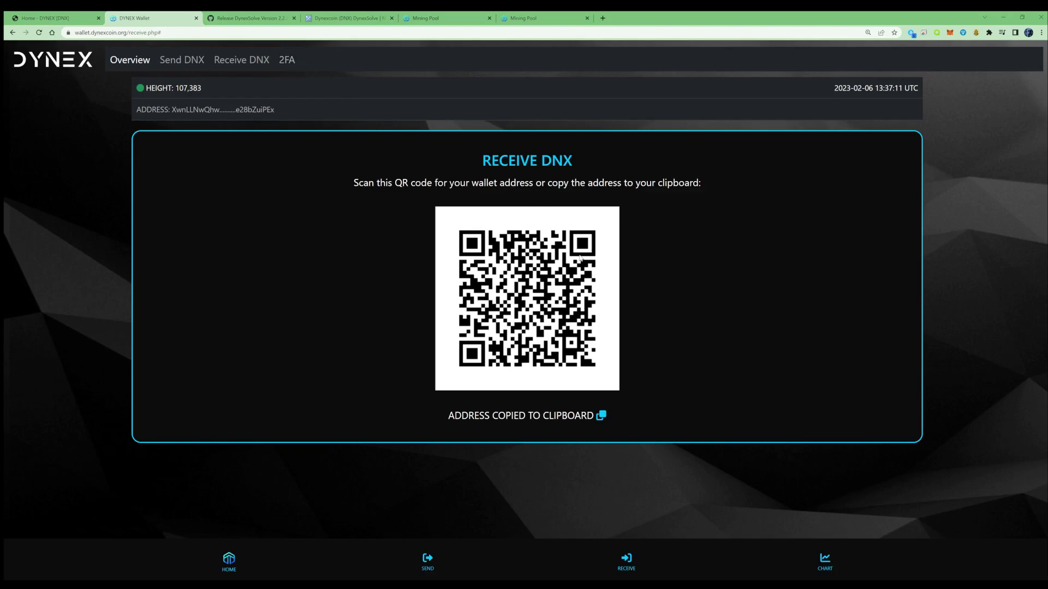
- Download dynexsolve_windows2.2.3.7z from the assets of the DynexSolve Version 2.2.3 release on GitHub
key("ctrl+Tab")
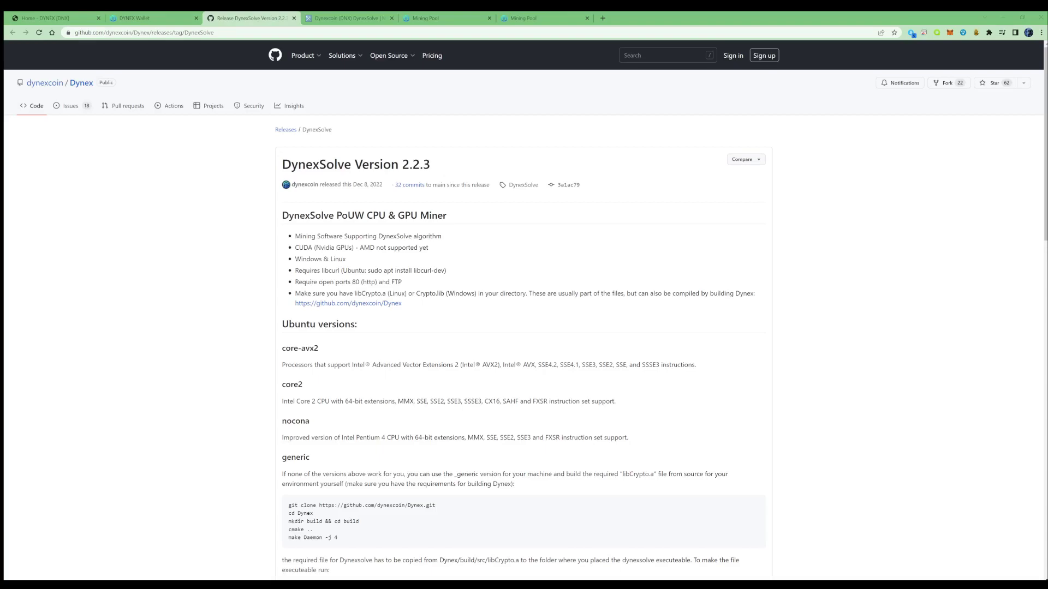
scroll(524, 306, "down", 2)
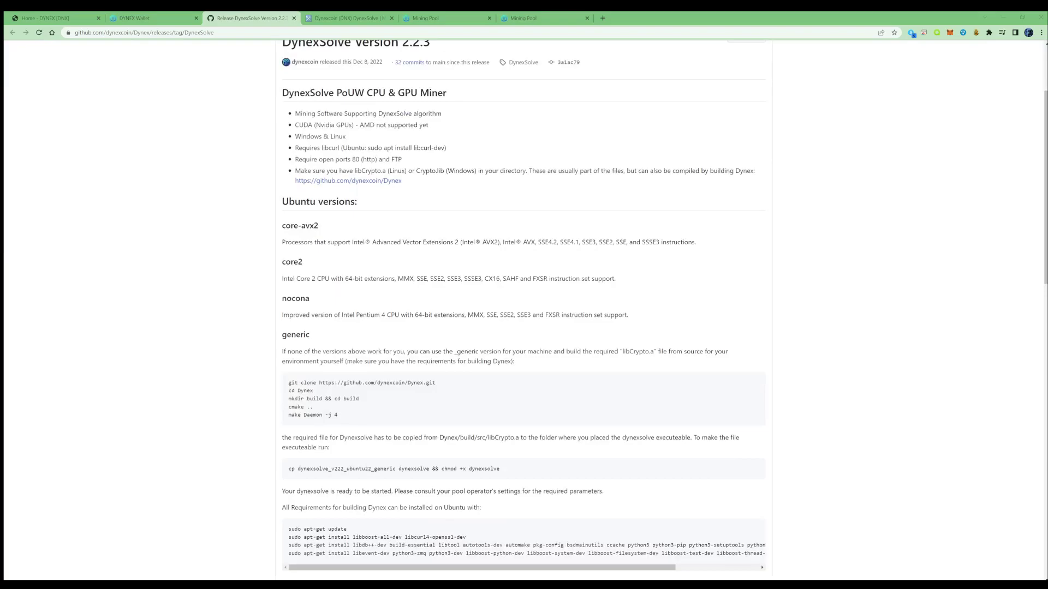
scroll(524, 306, "down", 12)
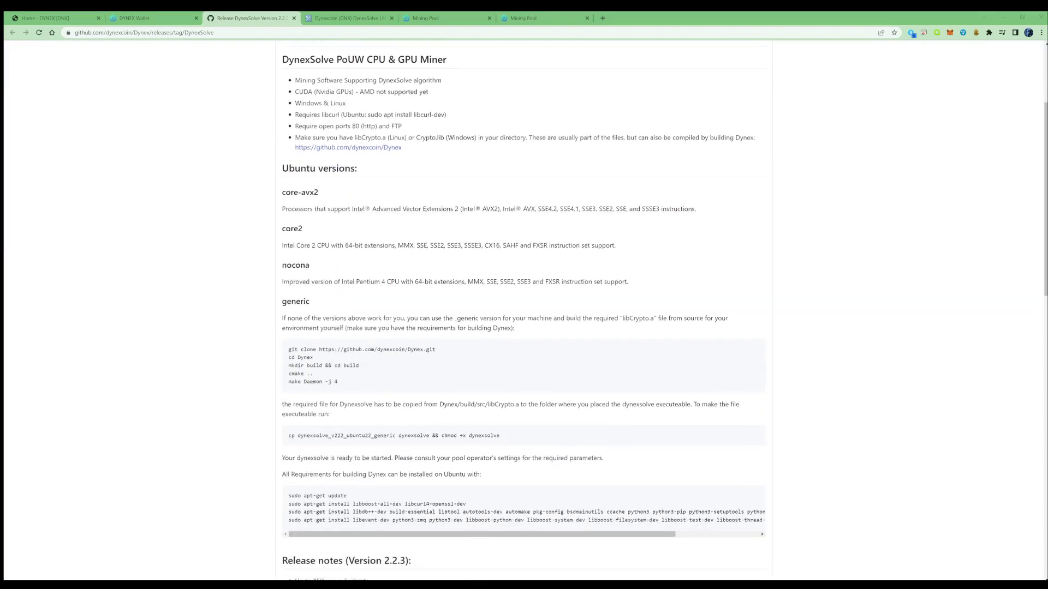
scroll(524, 305, "down", 7)
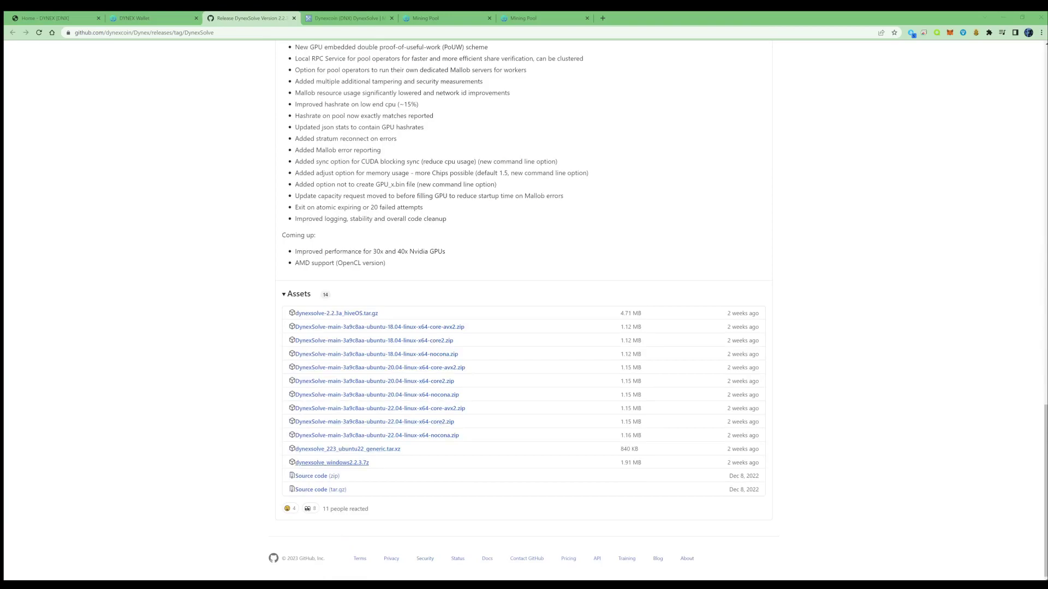
left_click(344, 463)
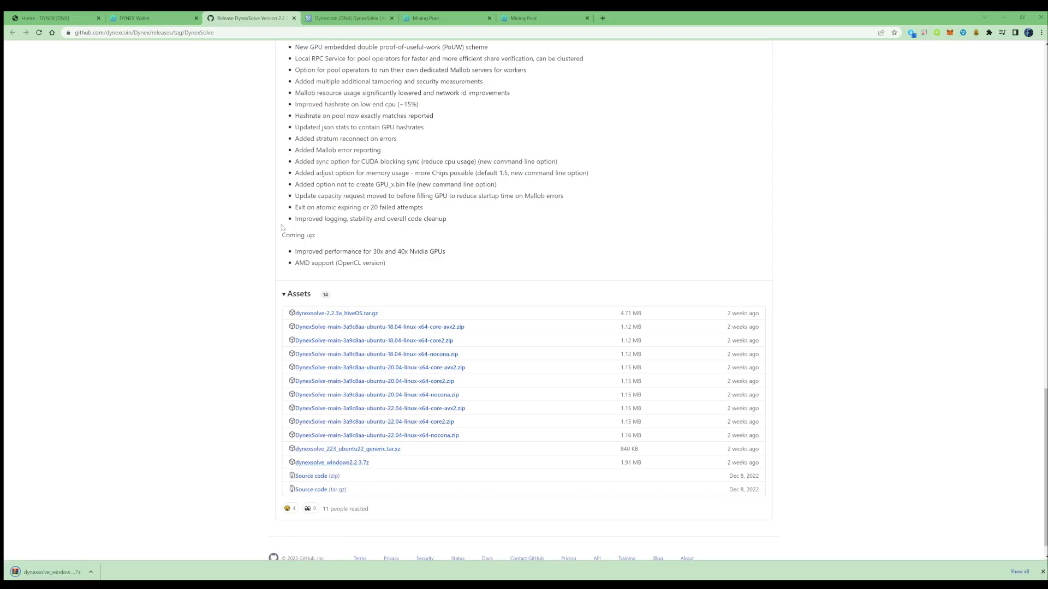
- Extract the dynexsolve_windows2.2.3 folder from the downloaded archive to the desktop, replacing the existing files, and close the archive
key("super+Down")
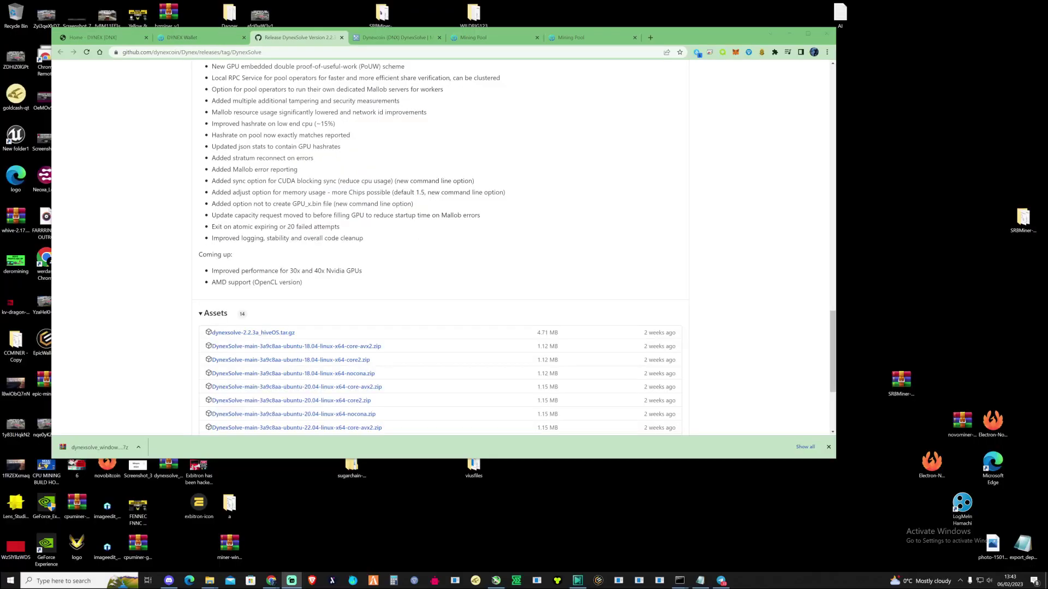
left_click(98, 448)
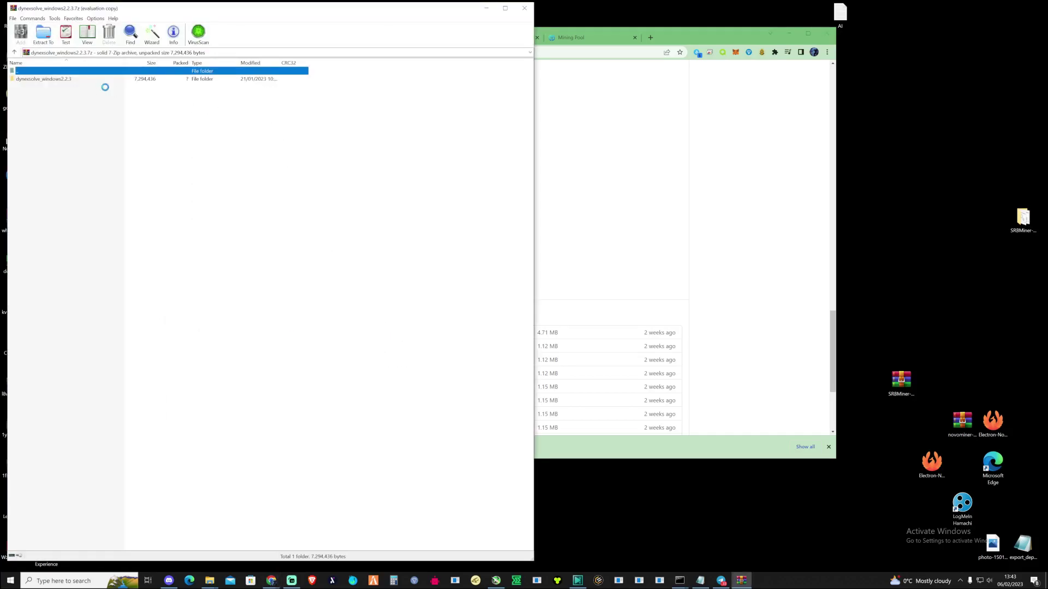
left_click(332, 253)
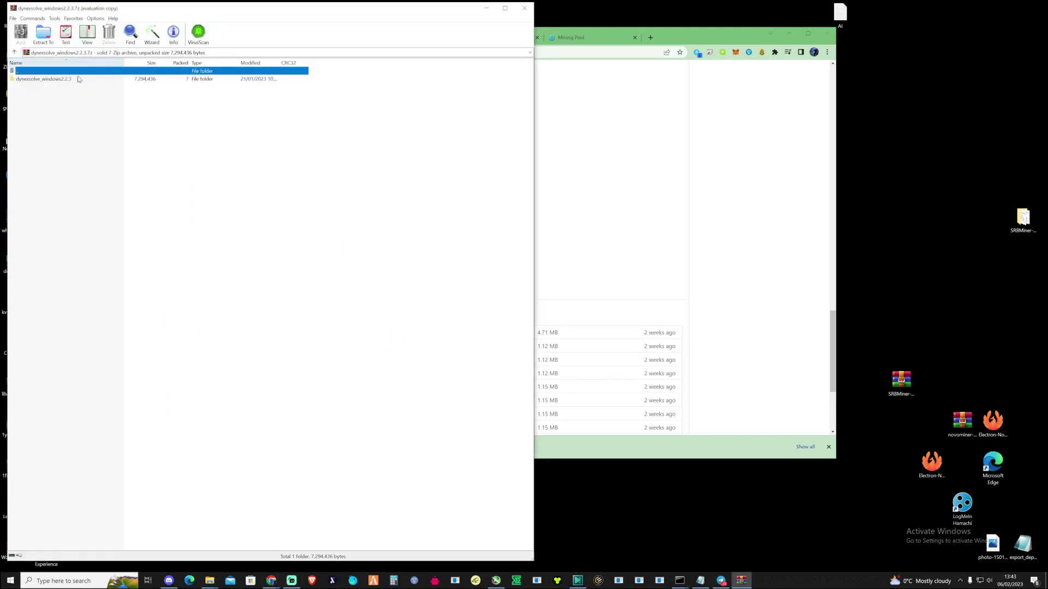
left_click(32, 81)
left_click_drag(31, 86, 925, 199)
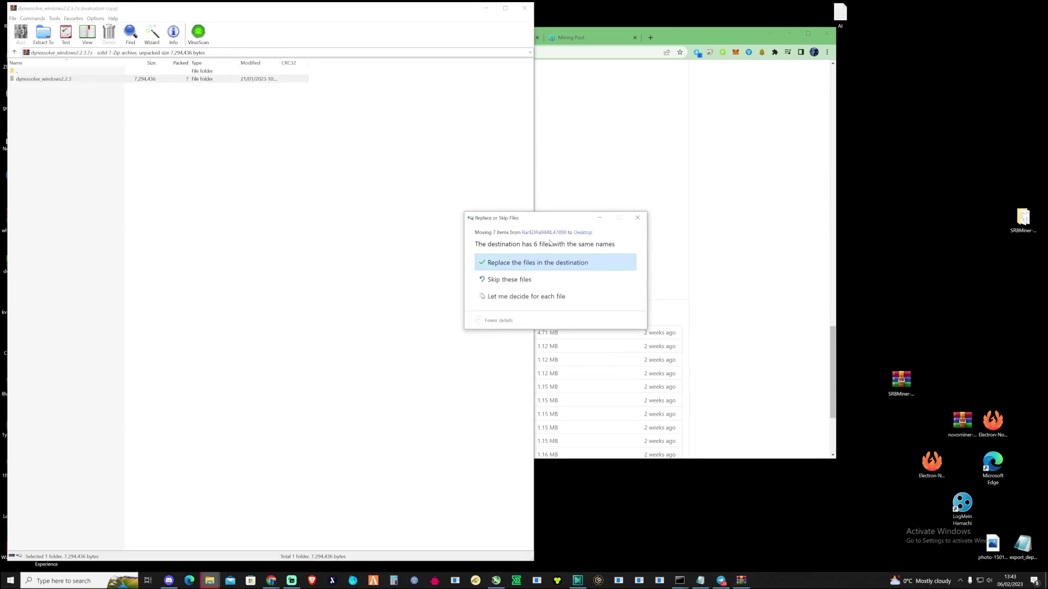
left_click(541, 263)
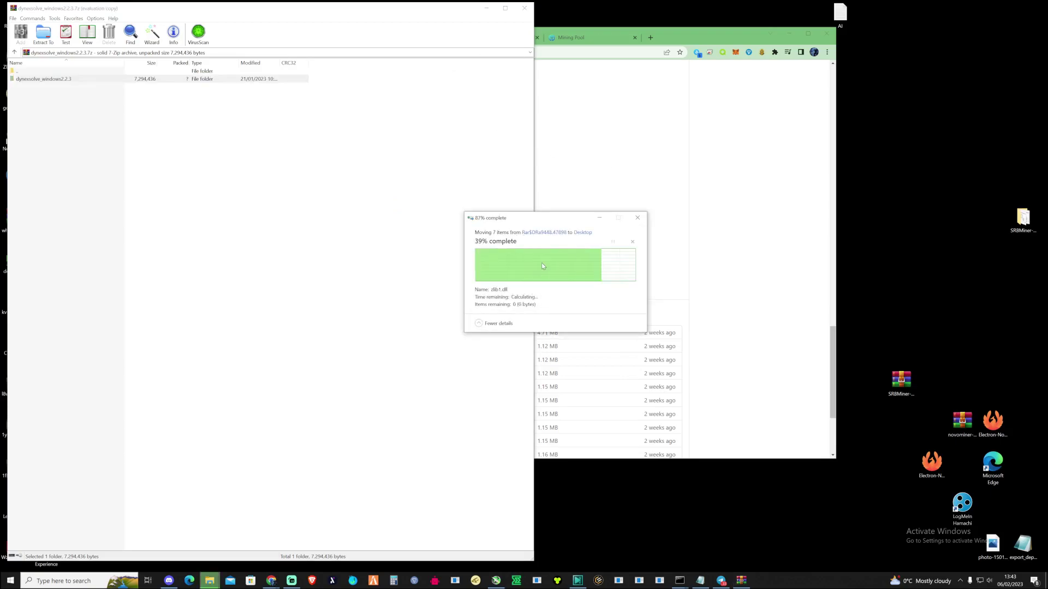
left_click(524, 10)
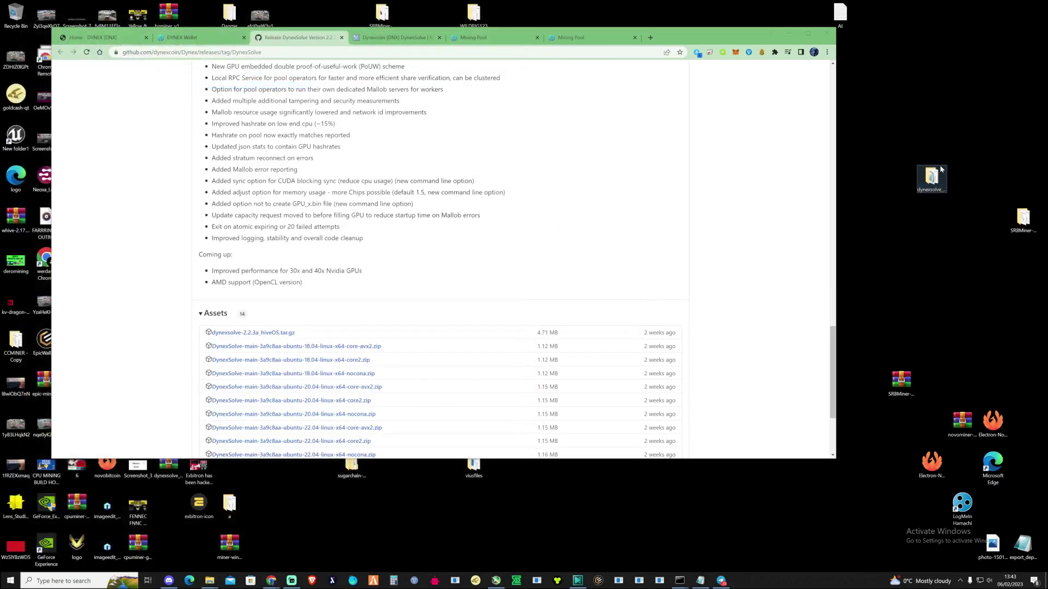
- Open the extracted dynexsolve_windows2.2.3 folder on the desktop and select the DNX batch file
double_click(932, 178)
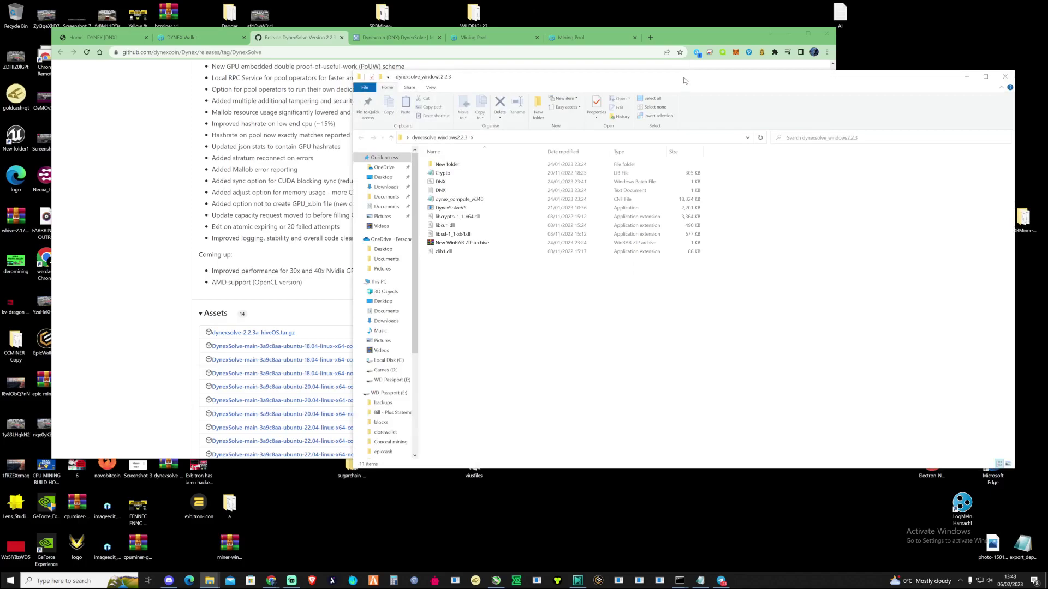
left_click_drag(686, 83, 657, 133)
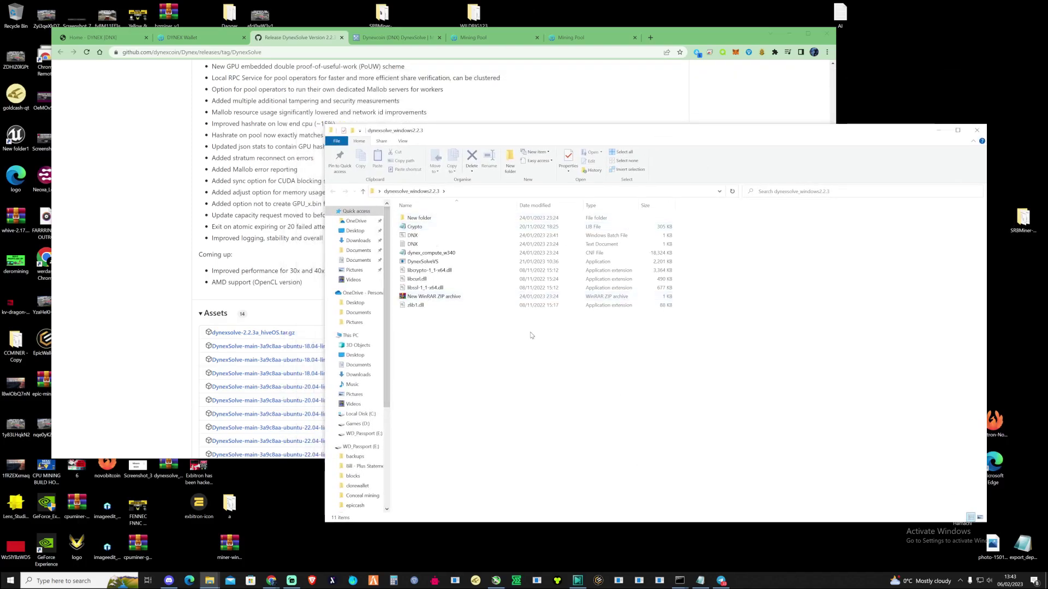
left_click(413, 236)
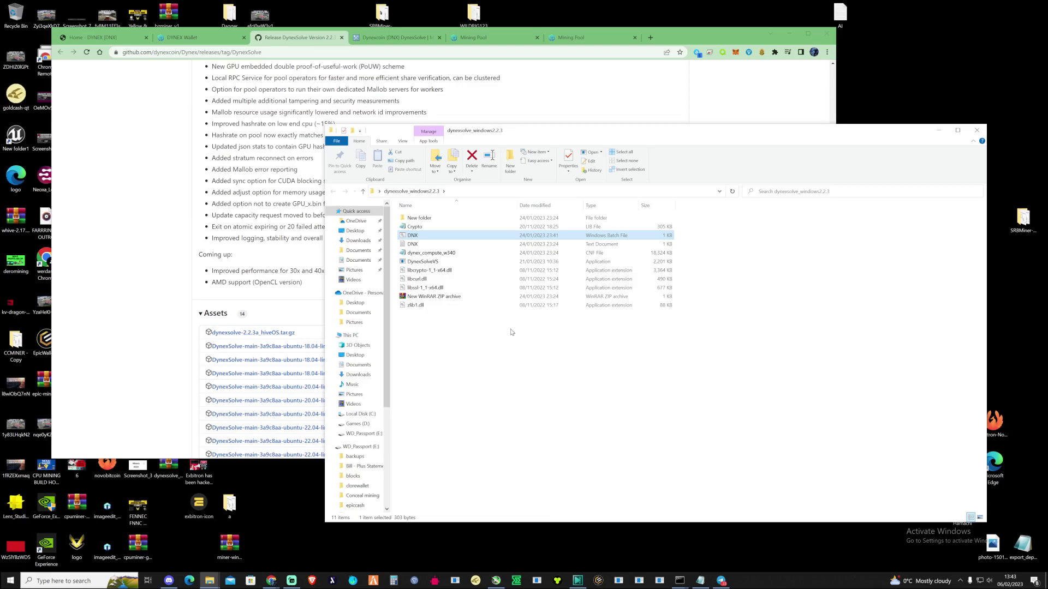
- Check the Dynexcoin pool list and copy the Windows configuration command from neuropool.net's Getting Started page
left_click(393, 37)
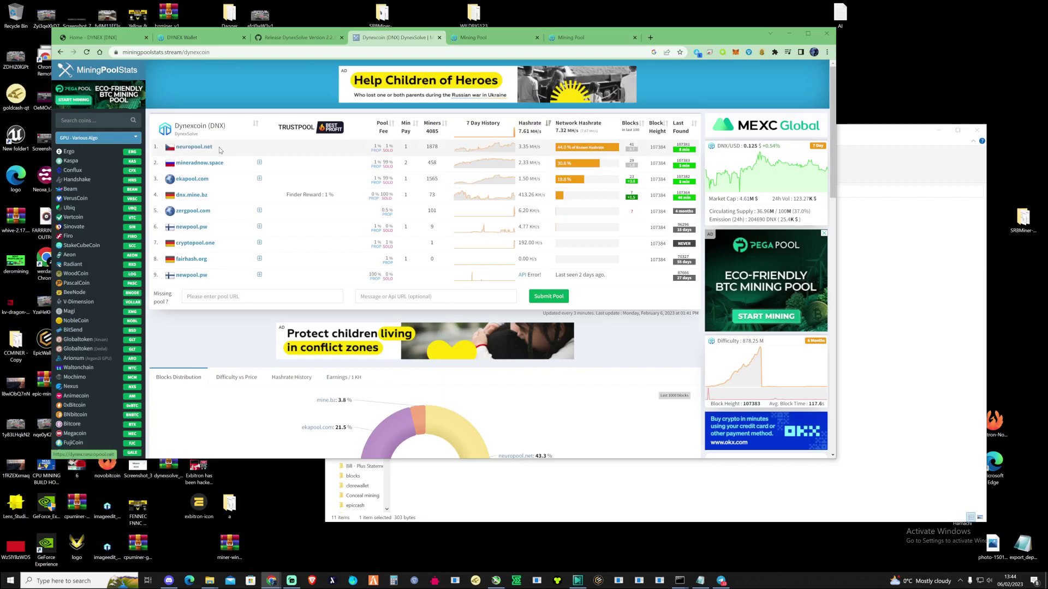
left_click(463, 38)
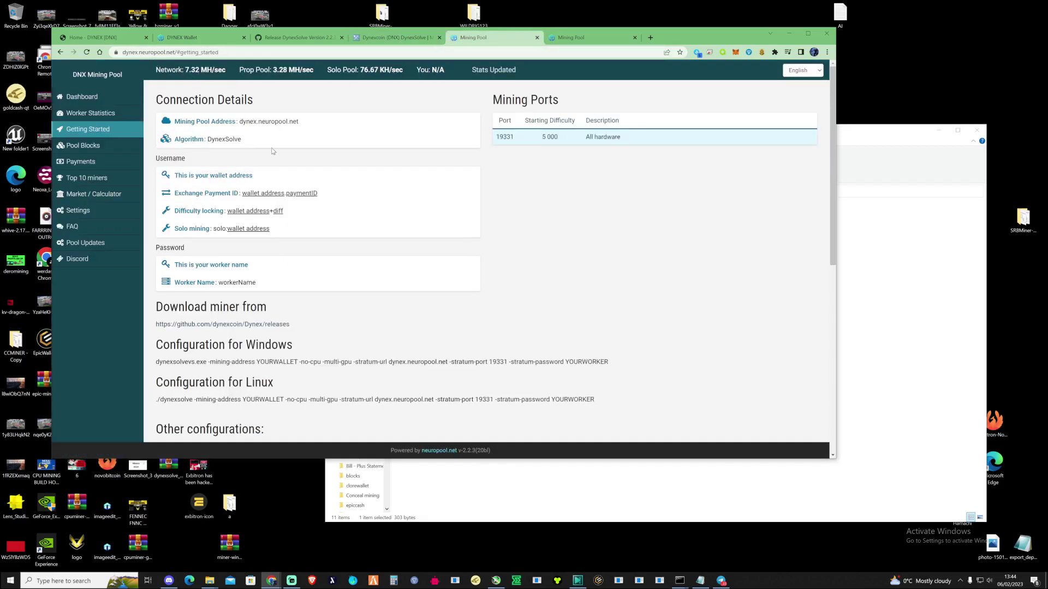
scroll(315, 185, "down", 2)
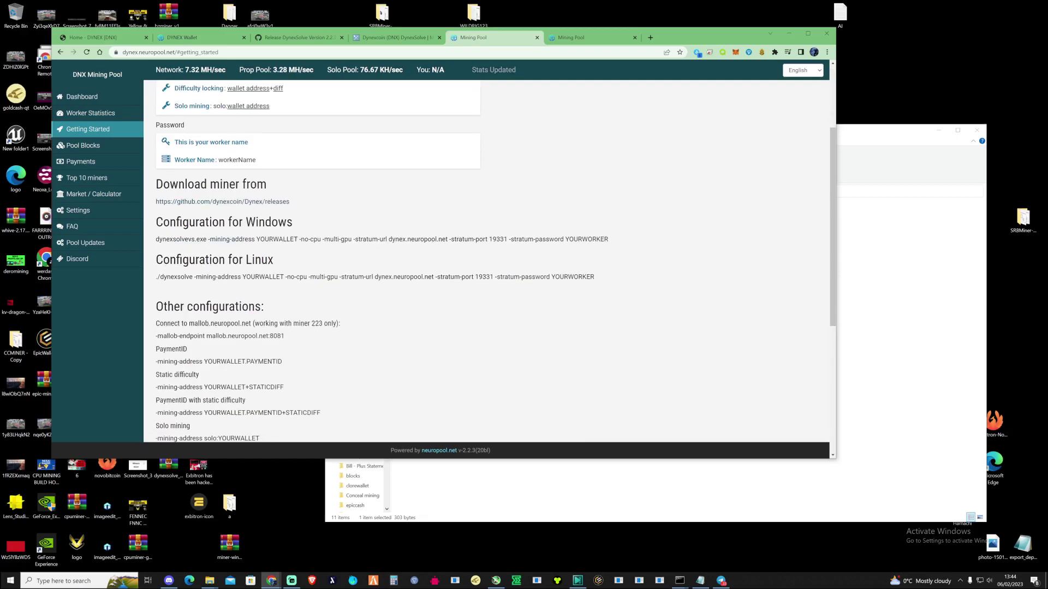
scroll(266, 290, "up", 2)
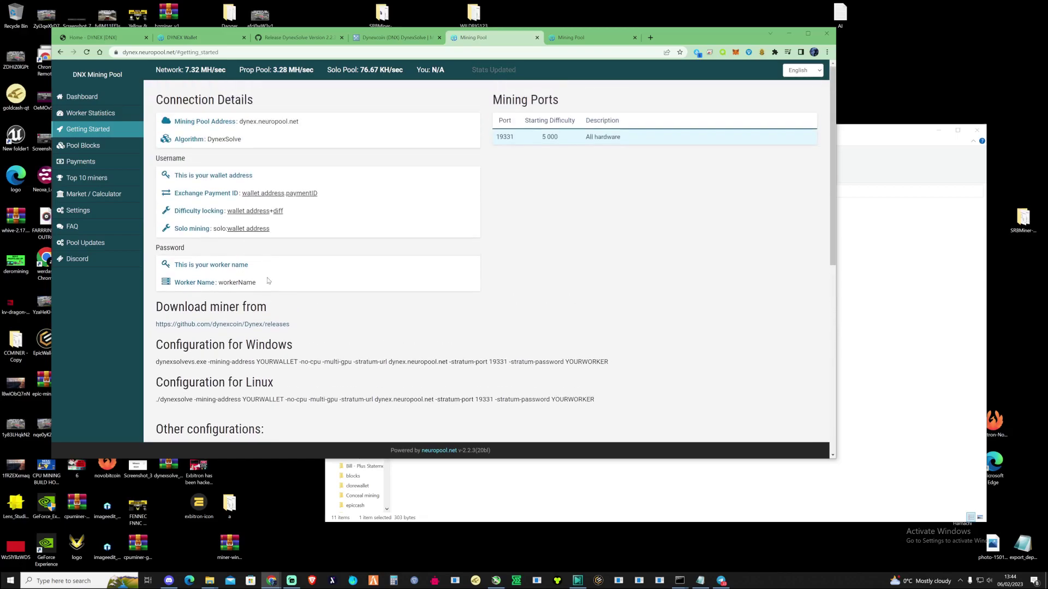
left_click_drag(155, 321, 611, 320)
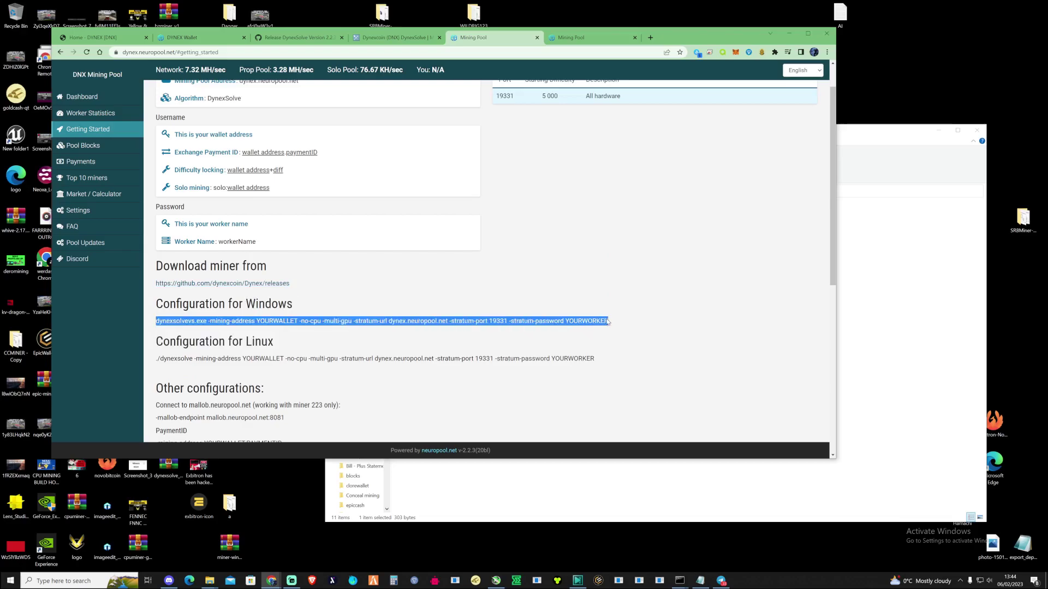
right_click(580, 318)
left_click(586, 319)
- Create a text document named DYNNEX in the dynexsolve_windows2.2.3 folder and paste the copied miner command into it
right_click(555, 486)
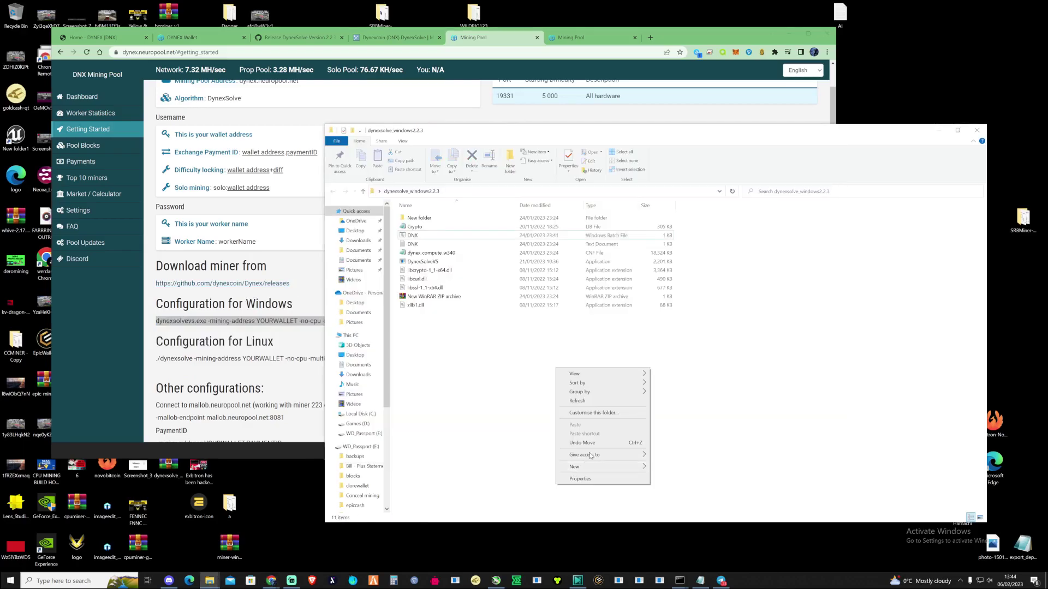
mouse_move(585, 467)
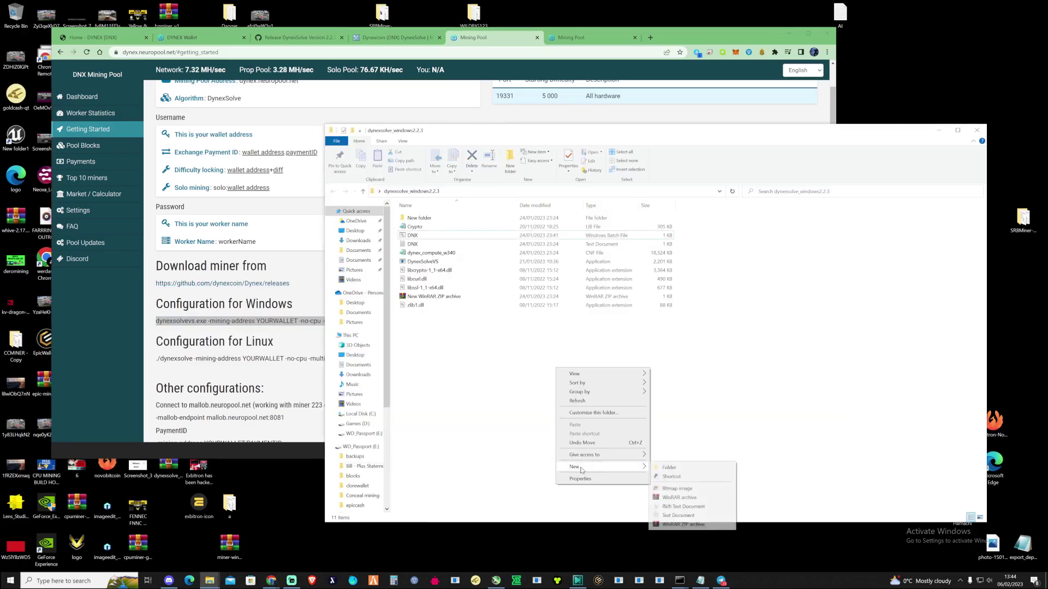
left_click(677, 516)
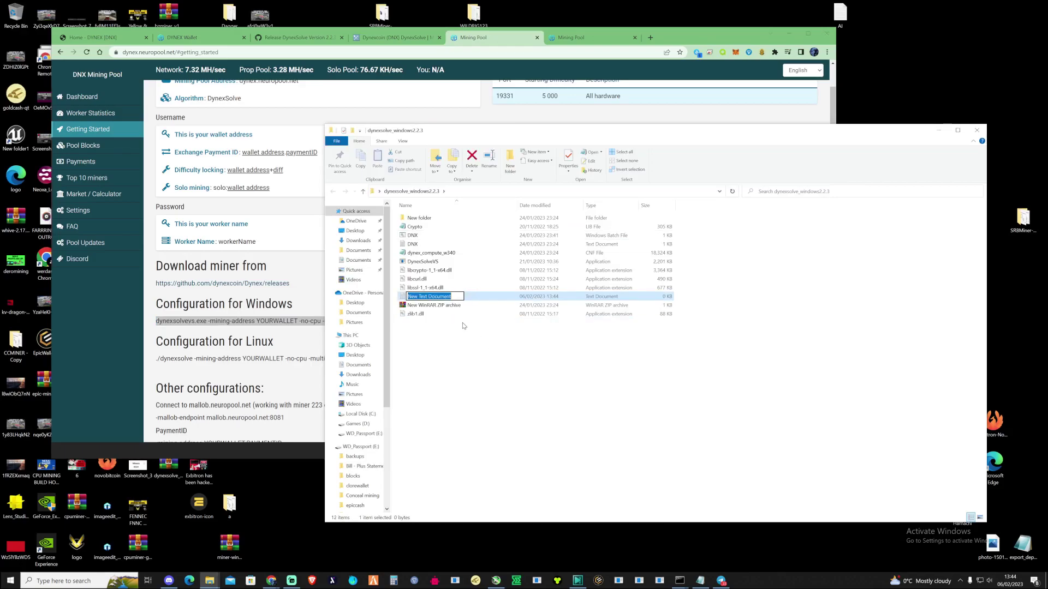
type("DYNNEX")
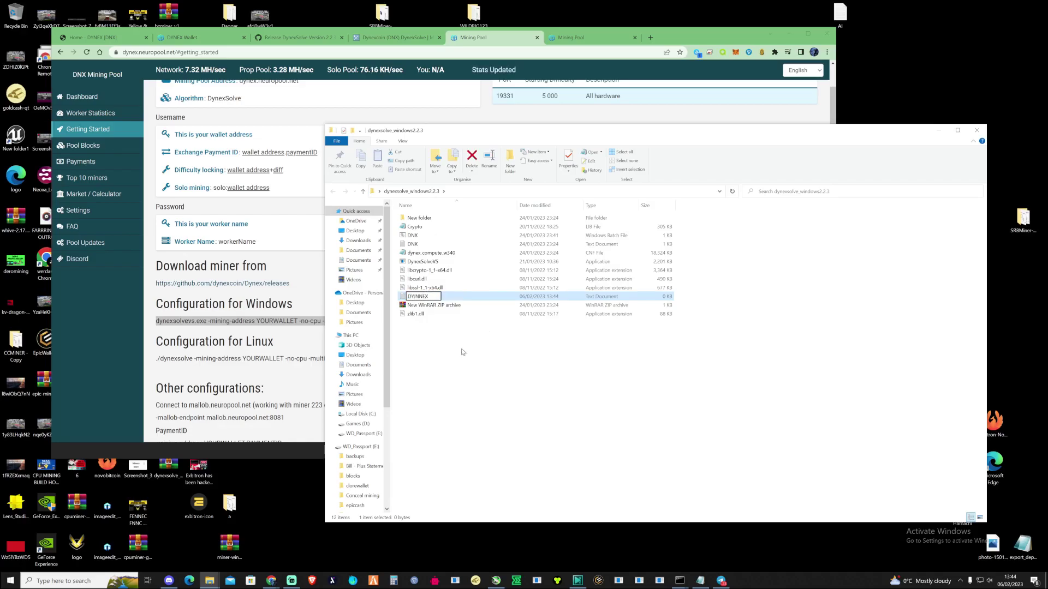
key("Return")
key("Return")
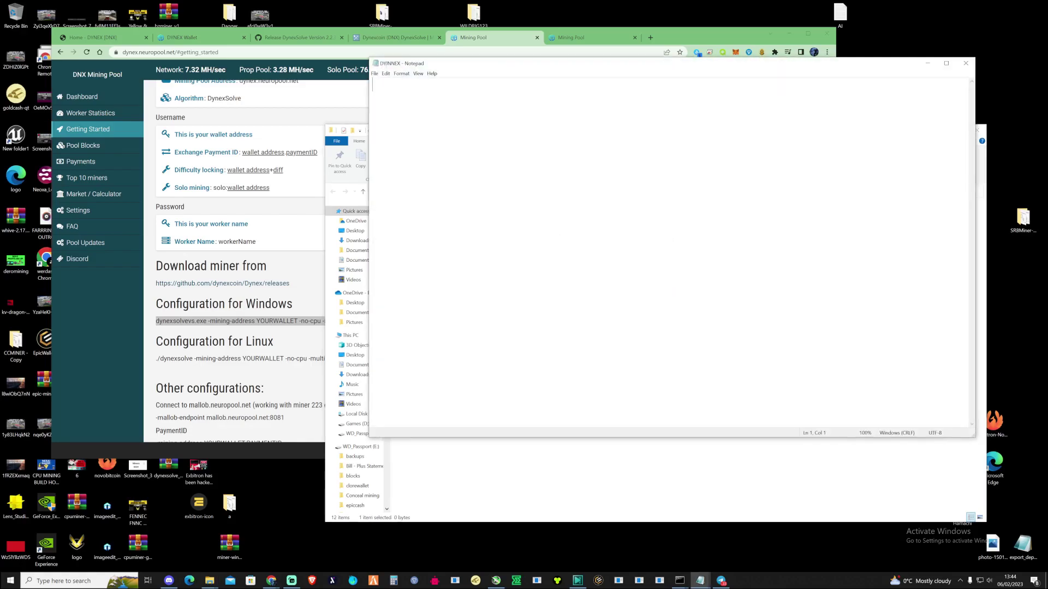
key("ctrl+v")
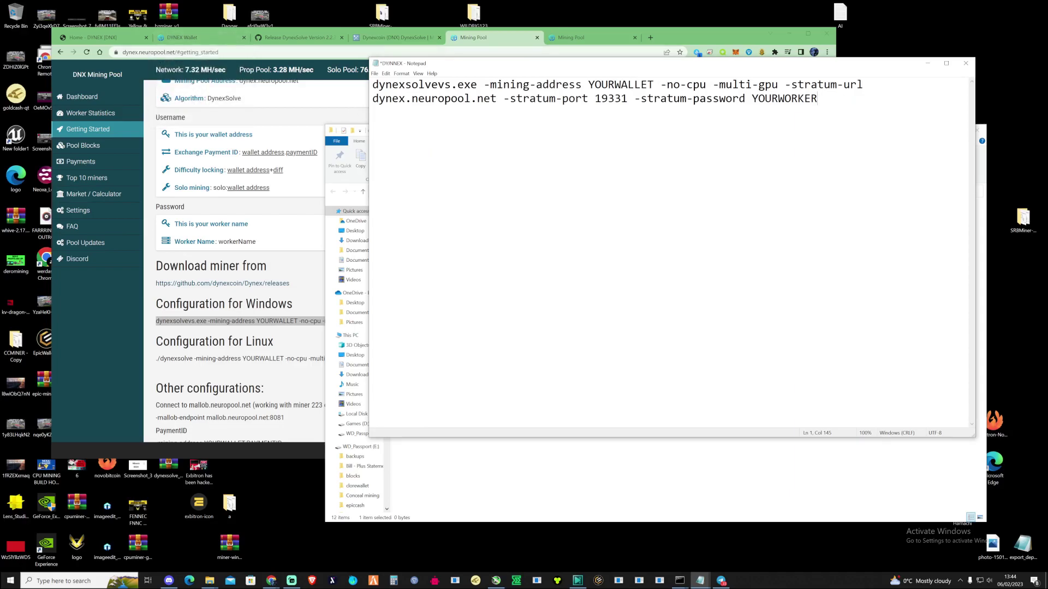
- Replace the YOURWALLET placeholder in the miner command with the copied wallet address
left_click(299, 38)
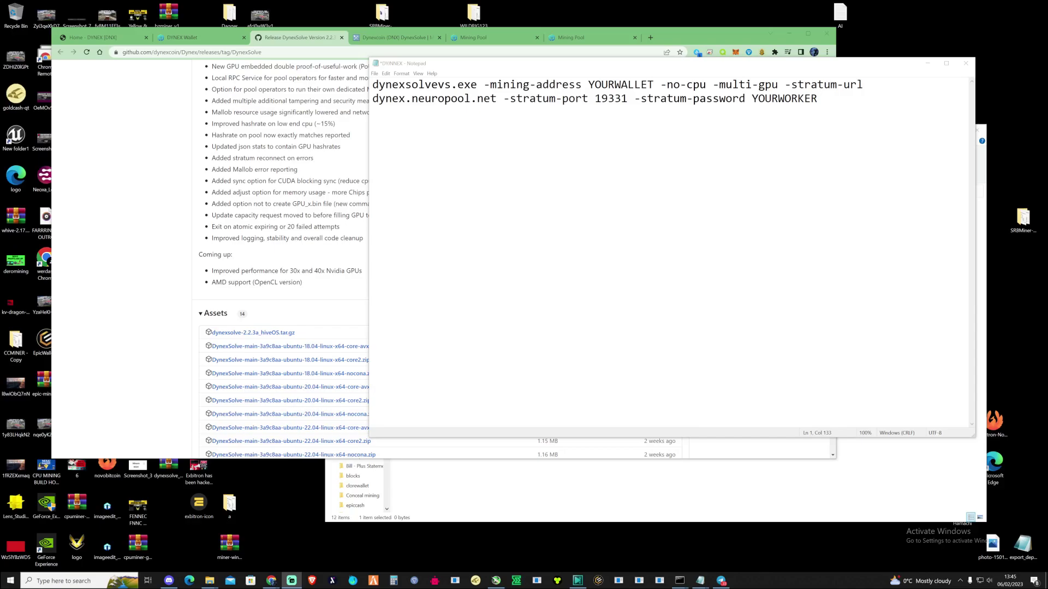
left_click_drag(654, 84, 588, 85)
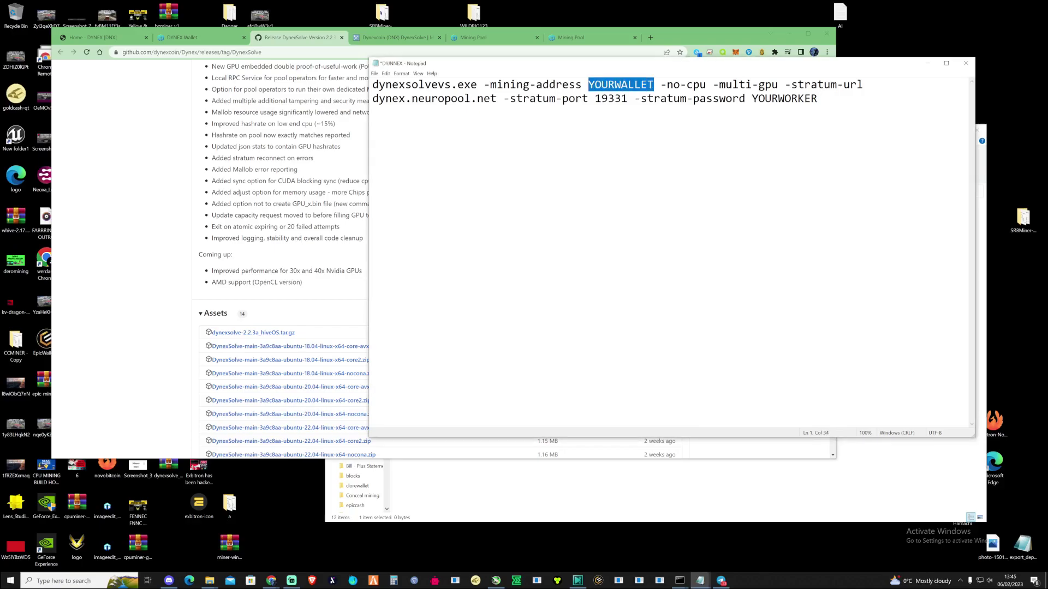
right_click(589, 86)
left_click(605, 121)
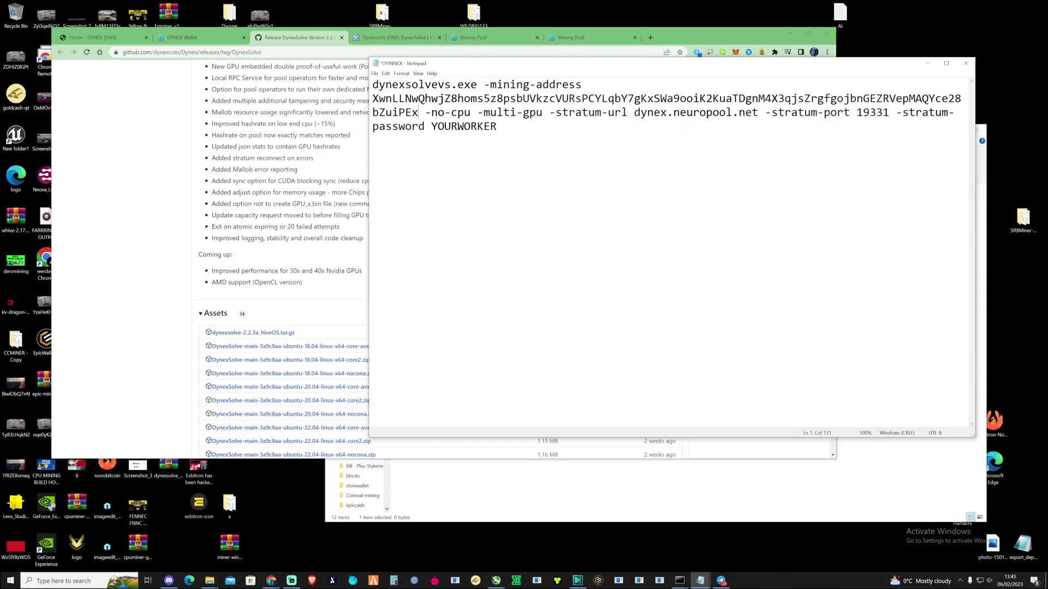
- Check the pool's configuration example, replace the YOURWORKER placeholder in the miner command with 3090, and save the text file
left_click(474, 38)
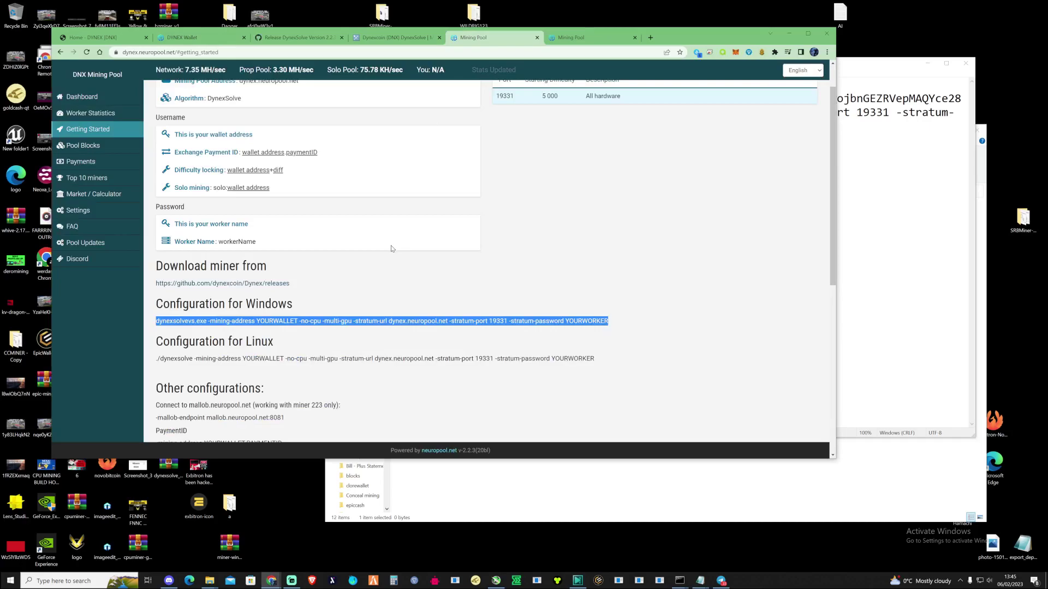
scroll(390, 259, "down", 1)
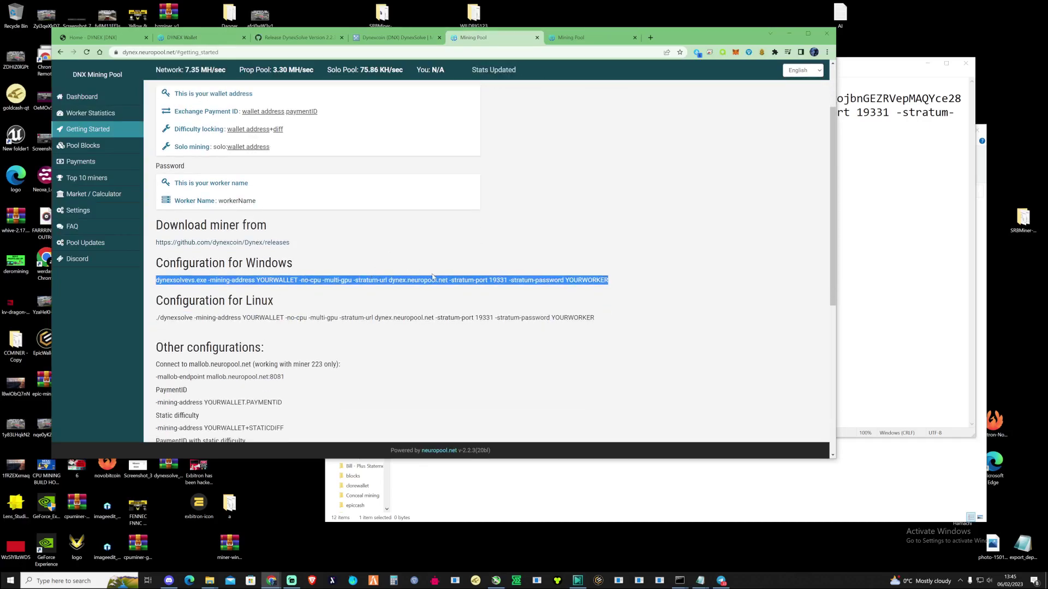
scroll(538, 300, "up", 1)
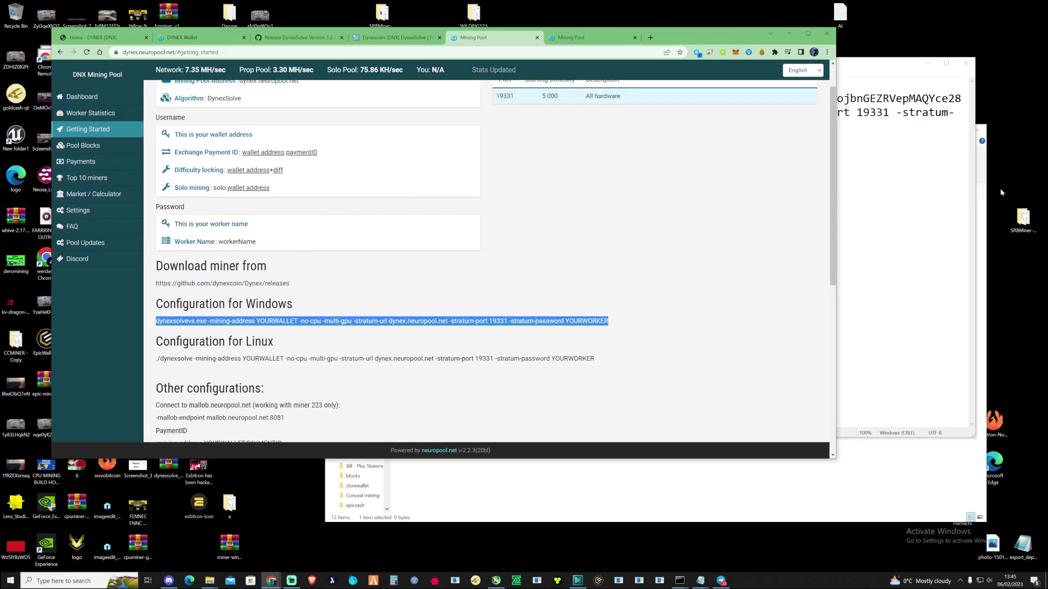
key("alt+Tab")
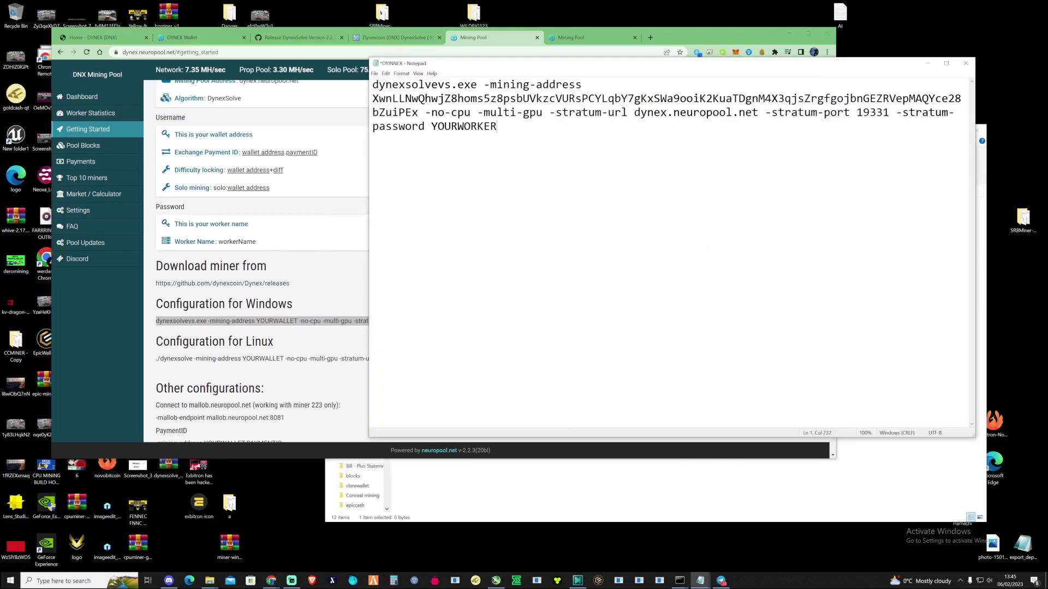
key("shift+Left")
key("shift+Left")
key("shift+Left")
key("shift+Left")
key("shift+Left")
key("shift+Left")
key("shift+Left")
key("shift+Left")
key("shift+Left")
key("shift+Left")
type("90")
key("ctrl+s")
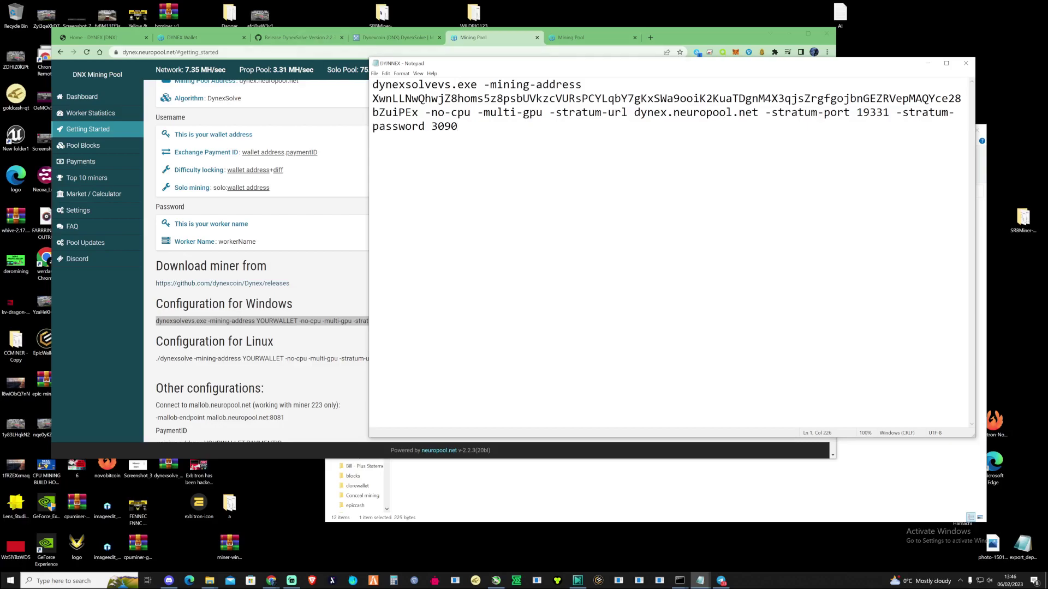
- Save the miner command as a batch file named DYNNEX.bat in the dynexsolve_windows2.2.3 folder
left_click(374, 73)
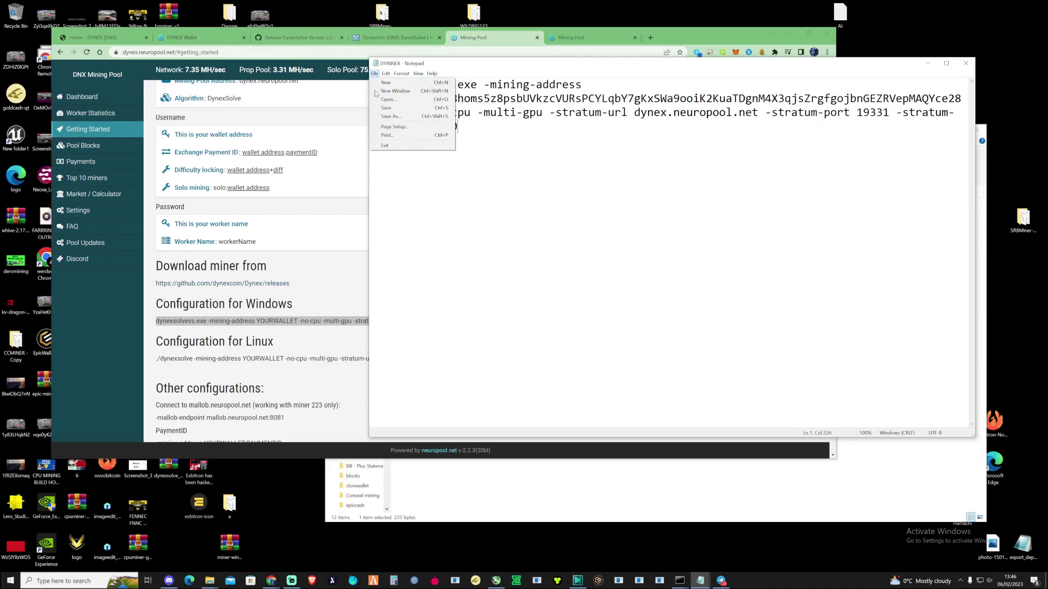
left_click(387, 107)
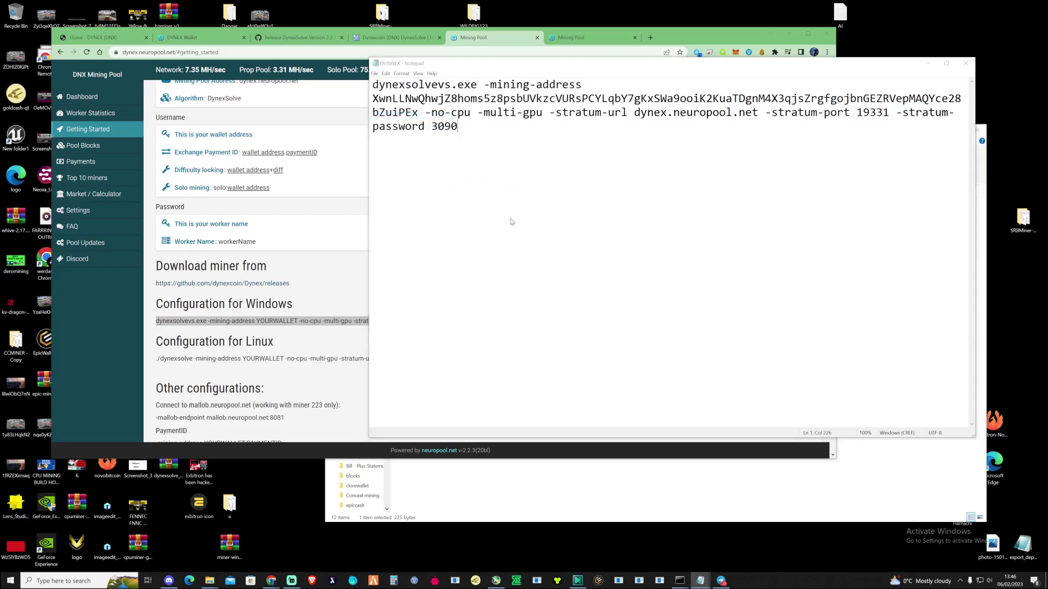
left_click(429, 254)
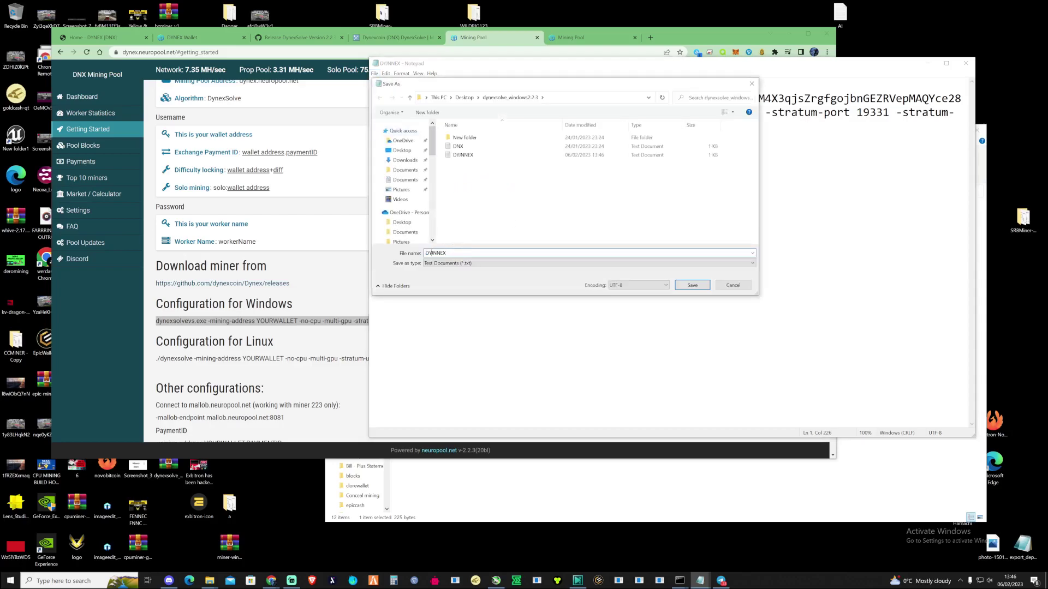
key("Delete")
type(".bat")
left_click(691, 286)
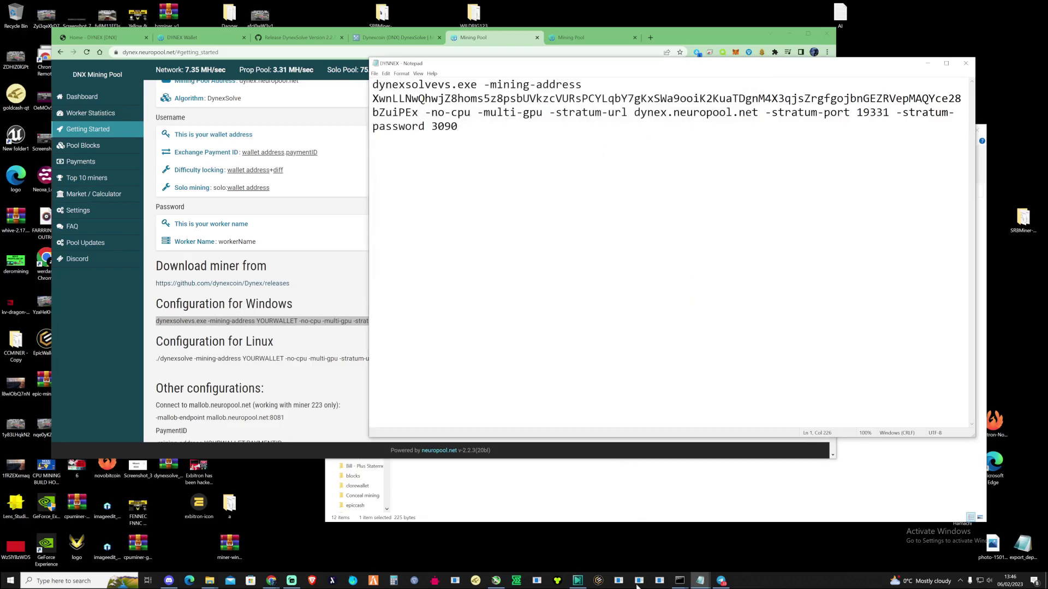
- Bring up the command window of the running T-Rex miner and stop that miner
left_click(679, 581)
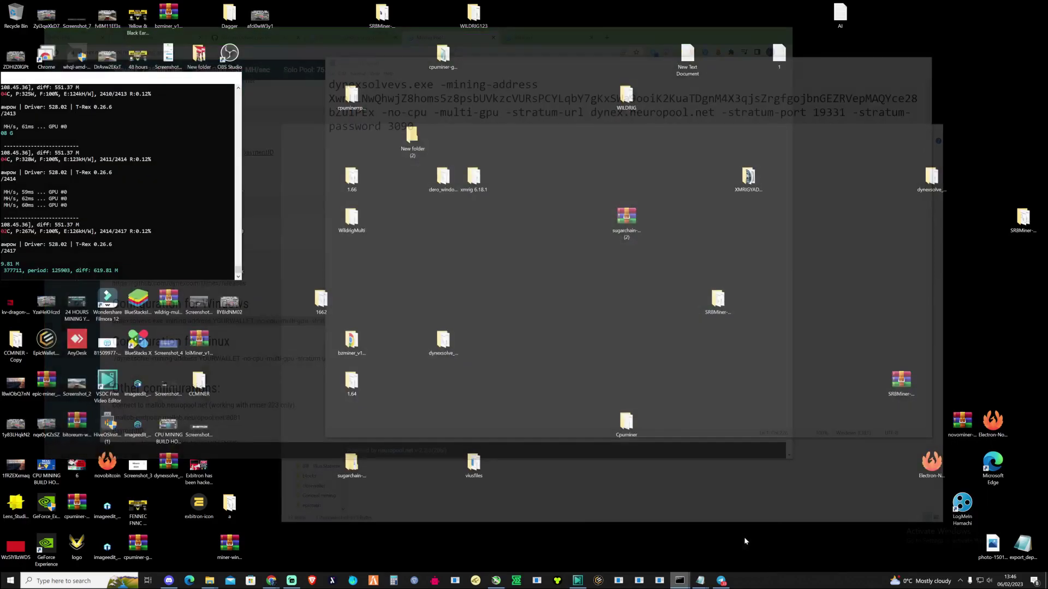
left_click(747, 542)
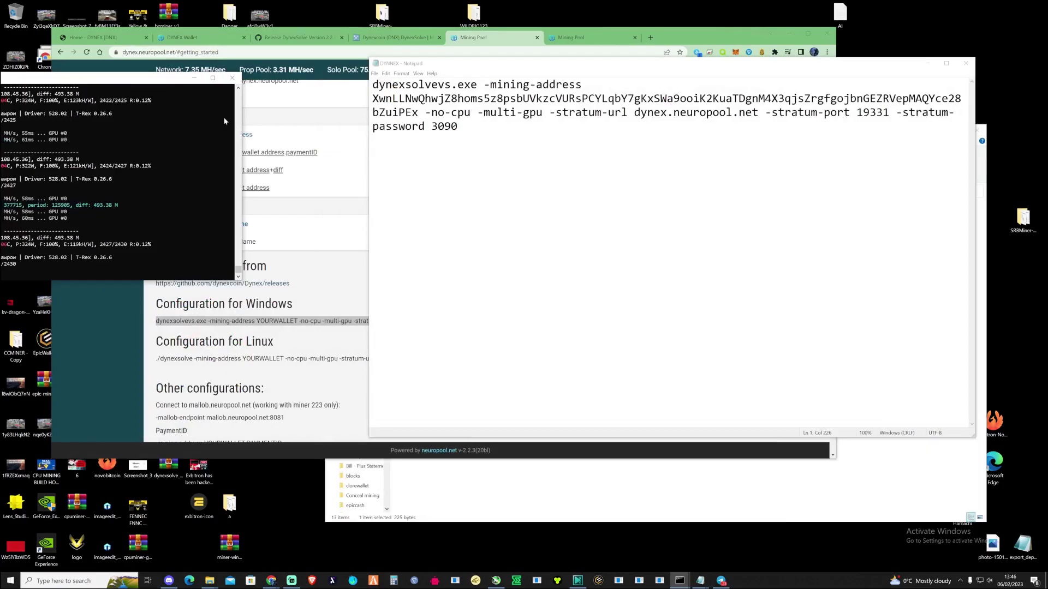
key("ctrl+c")
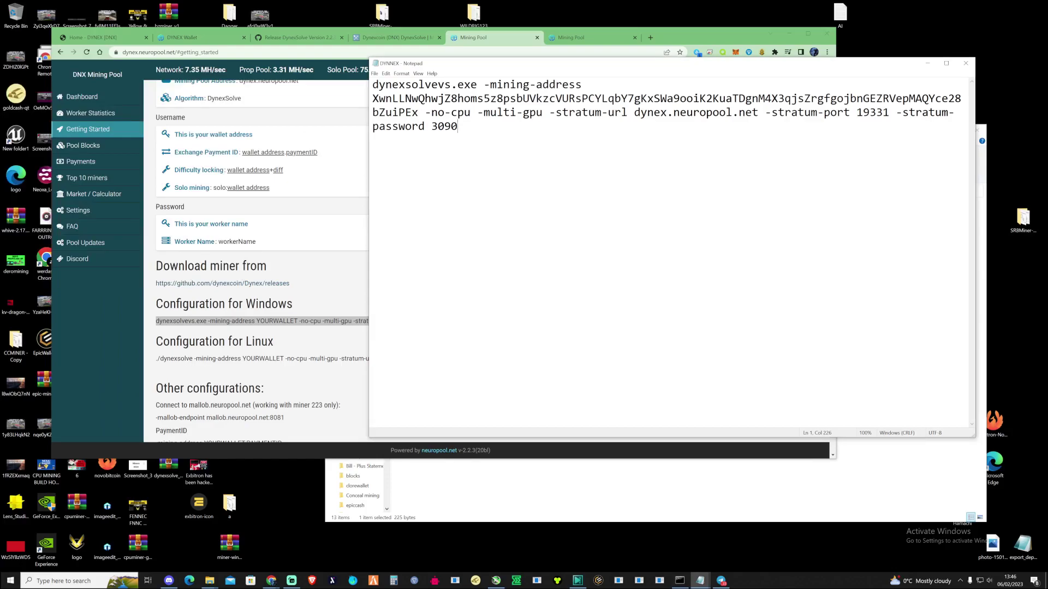
- Run the DYNNEX batch file from the dynexsolve_windows2.2.3 folder, minimize the folder window and reposition the miner console
left_click(842, 468)
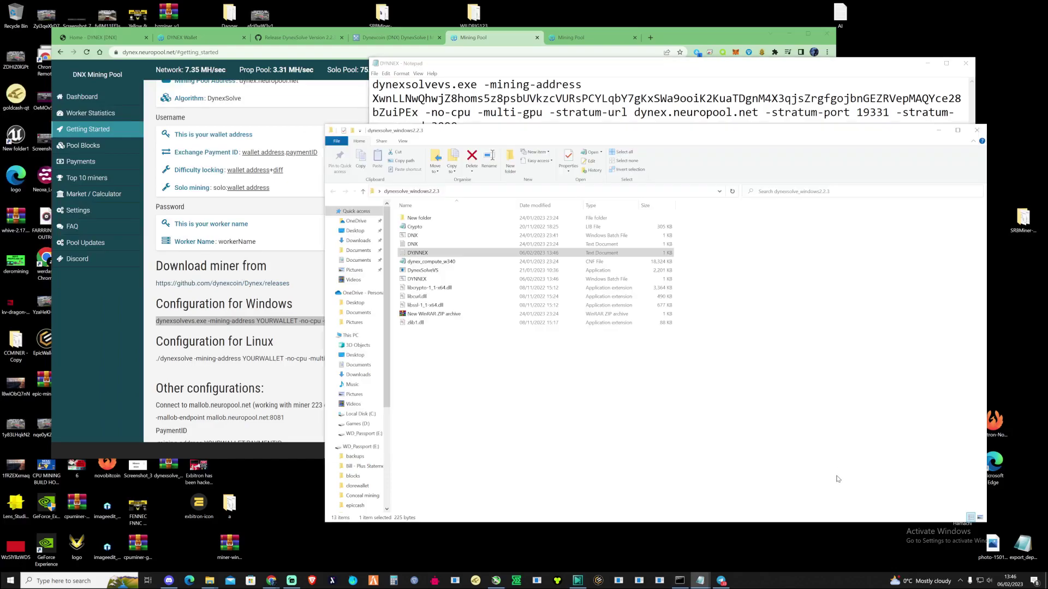
left_click(427, 280)
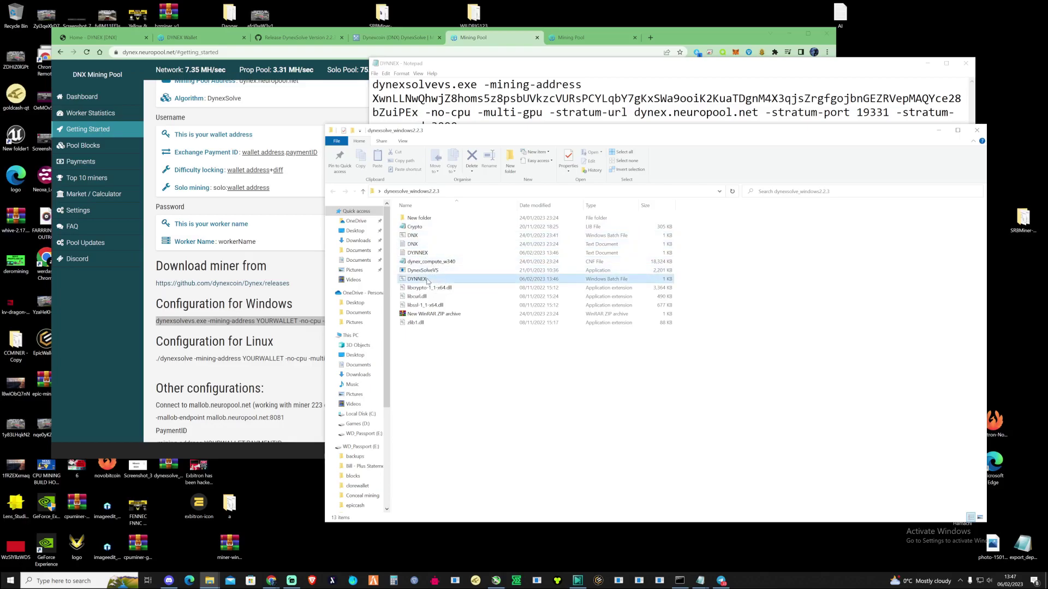
double_click(428, 280)
left_click_drag(384, 134, 692, 91)
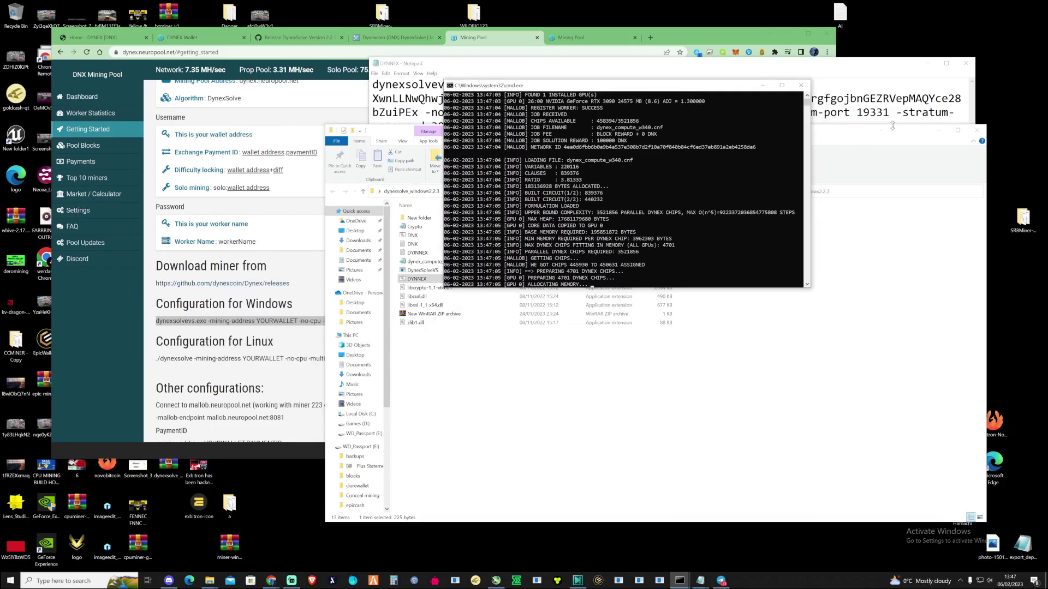
left_click(938, 129)
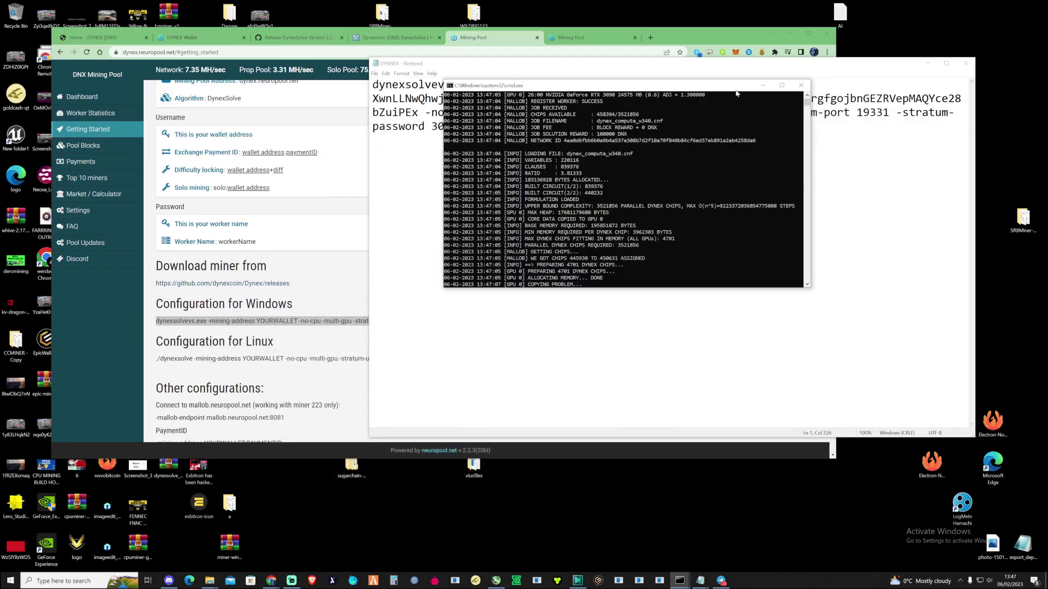
left_click_drag(736, 94, 655, 204)
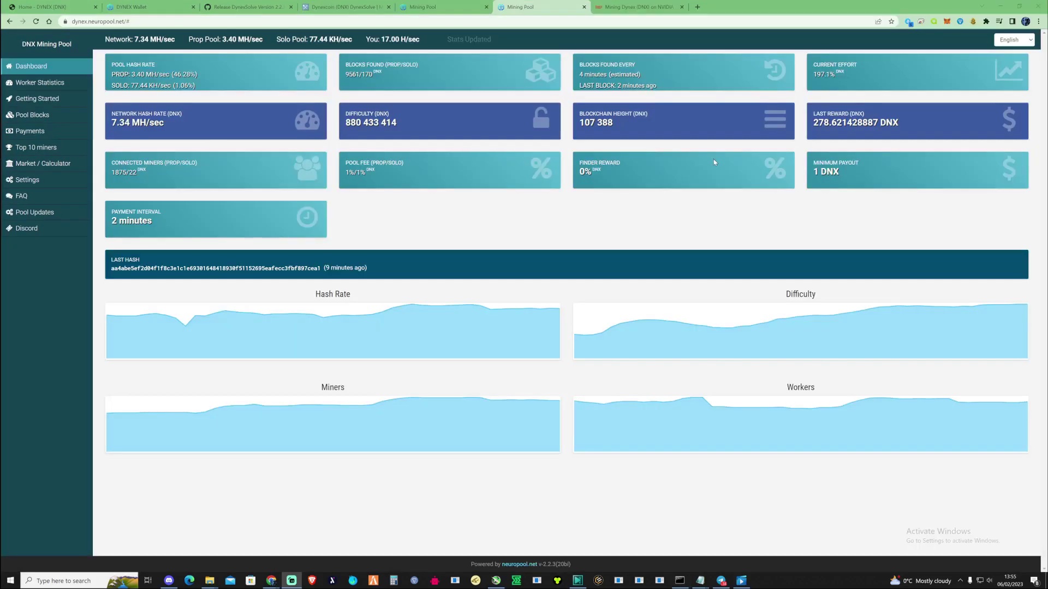
- Look up the wallet address in the mining pool's Worker Statistics to check hash rate, payments and worker status
left_click(53, 85)
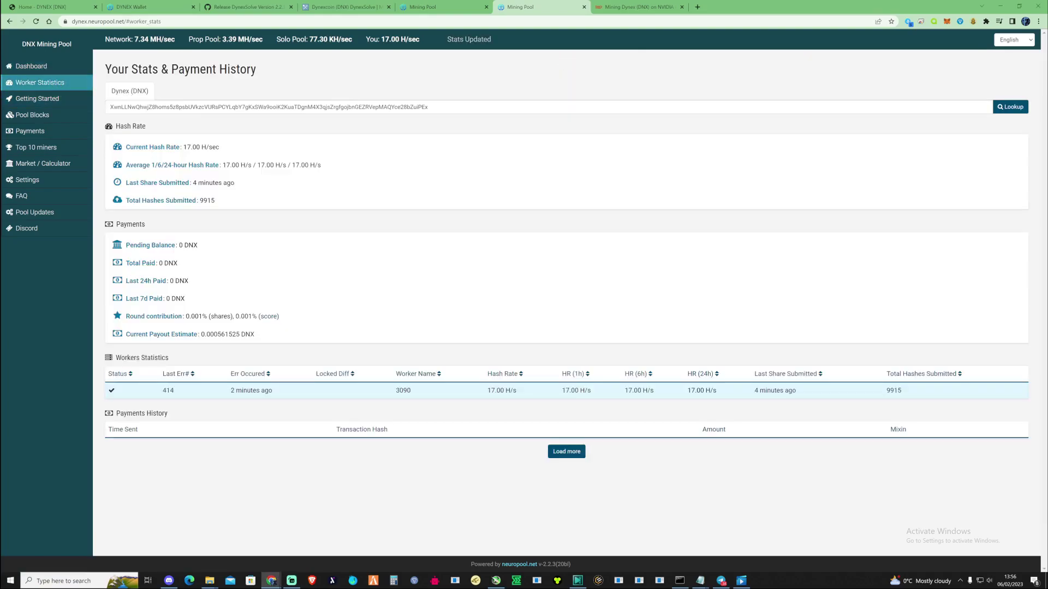
triple_click(267, 107)
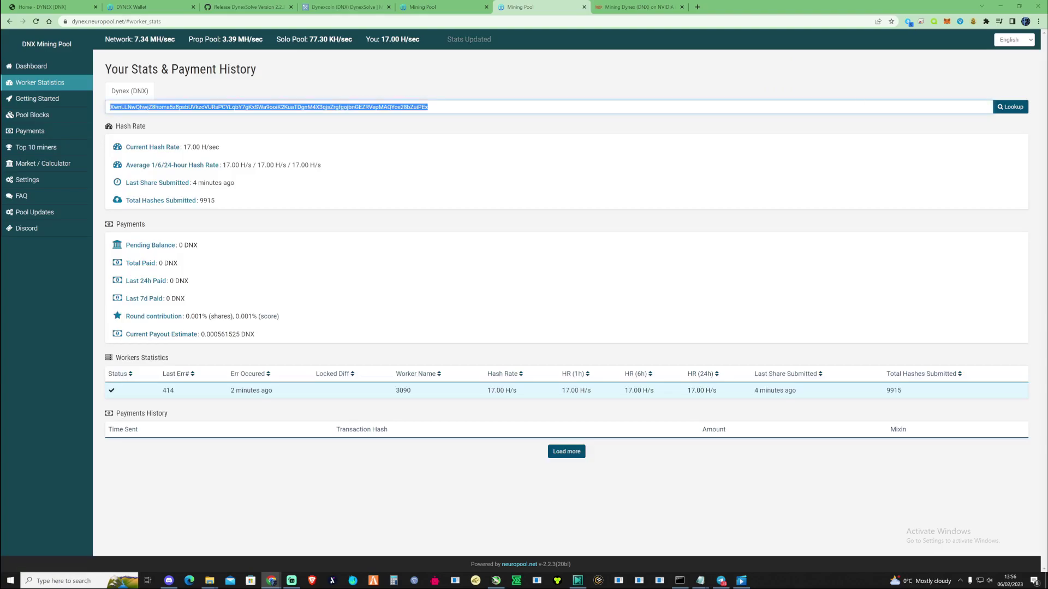
key("Tab")
key("Return")
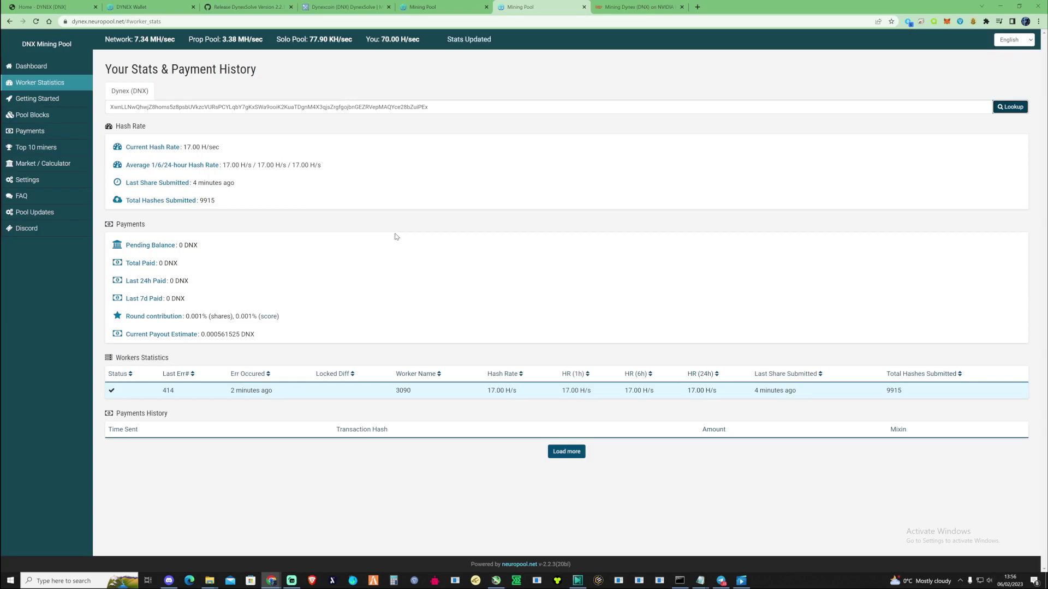
- Check the miner's CPU usage in Task Manager by sorting processes by CPU and expanding Windows Command Processor, then close it
right_click(814, 577)
left_click(836, 534)
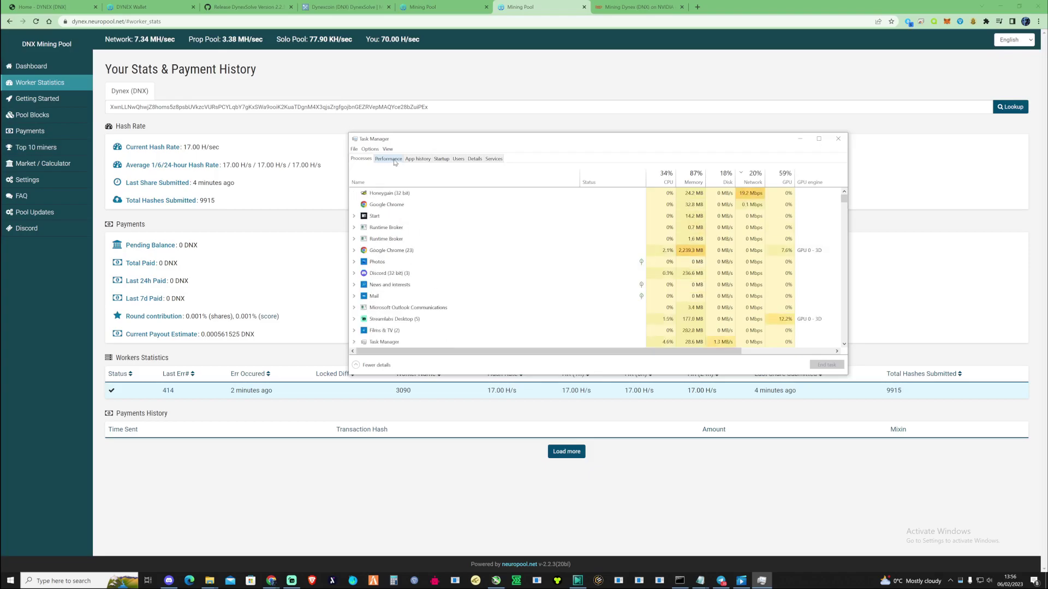
left_click(661, 176)
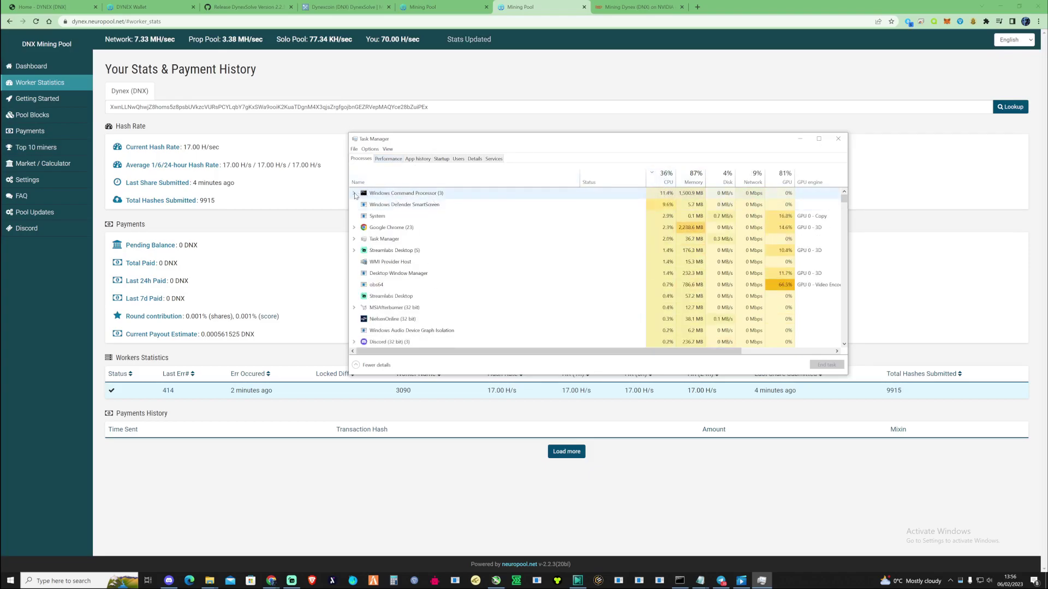
double_click(366, 194)
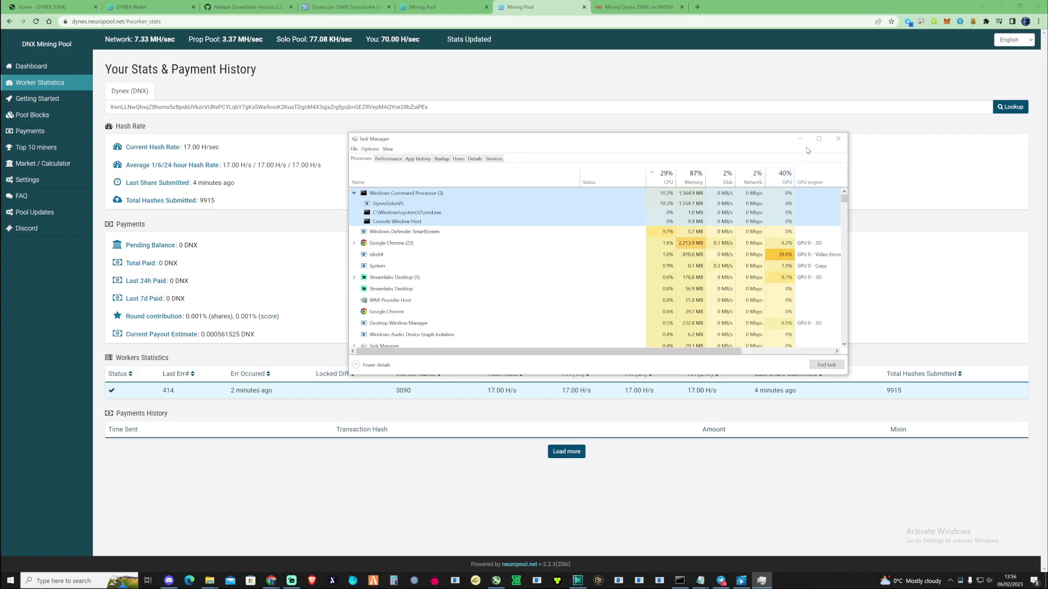
left_click(839, 138)
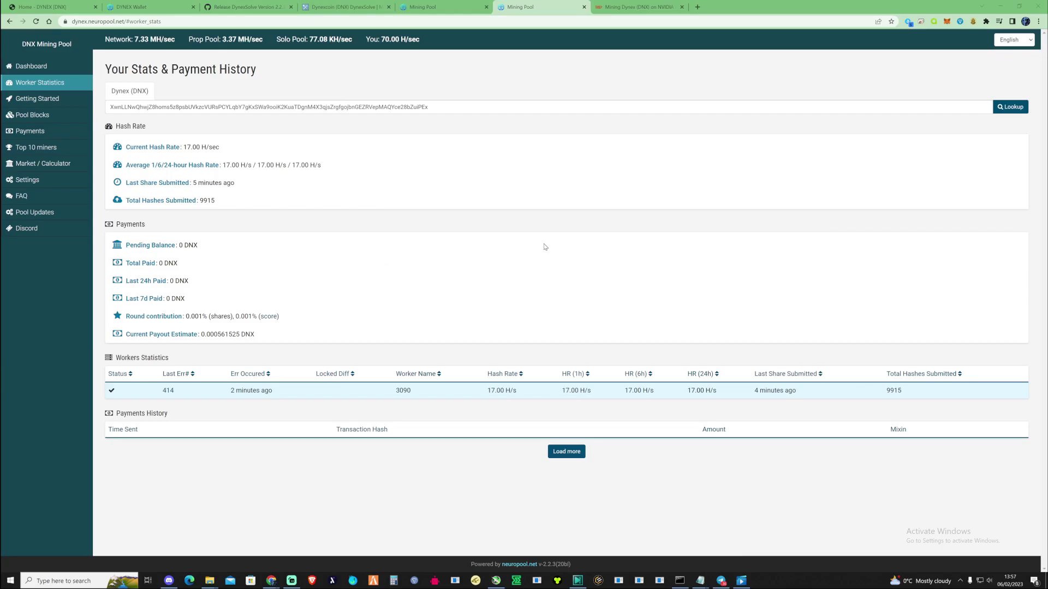
- Bring up the miner console and examine its share submissions and reported hash rate
left_click(680, 580)
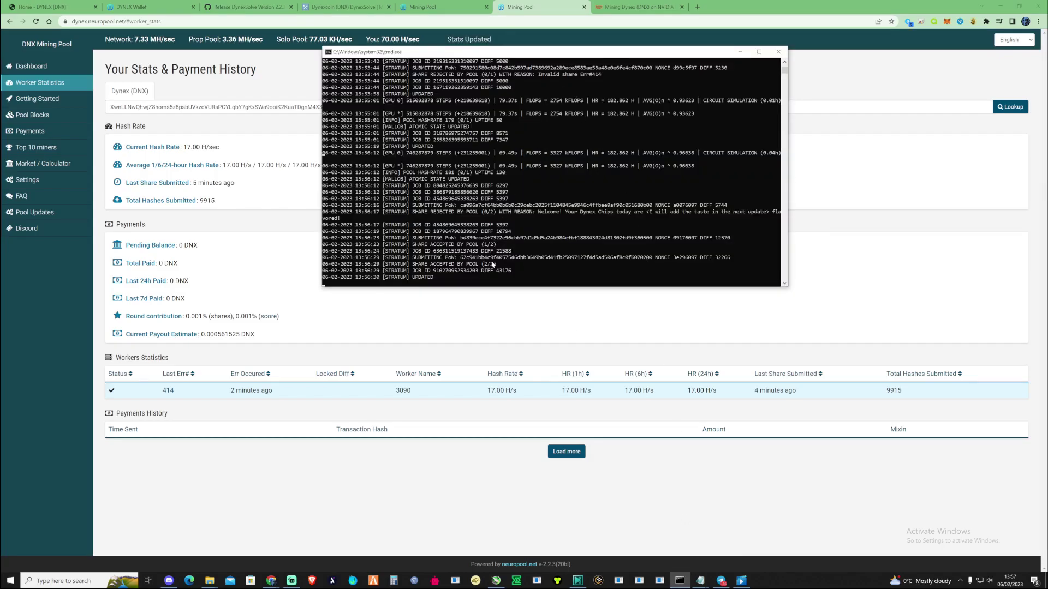
left_click_drag(491, 264, 493, 266)
left_click_drag(491, 266, 493, 269)
left_click_drag(608, 166, 627, 171)
- Check the RTX 3090 medium overclock settings for Dynex on hashrate.no and open MSI Afterburner beside them
left_click(646, 8)
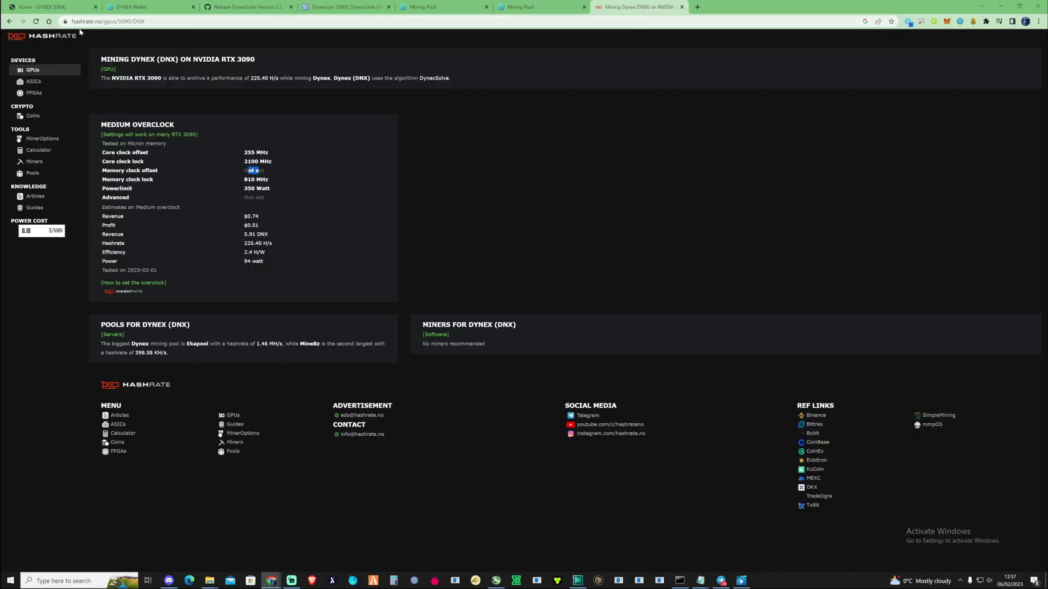
left_click(229, 215)
left_click(495, 580)
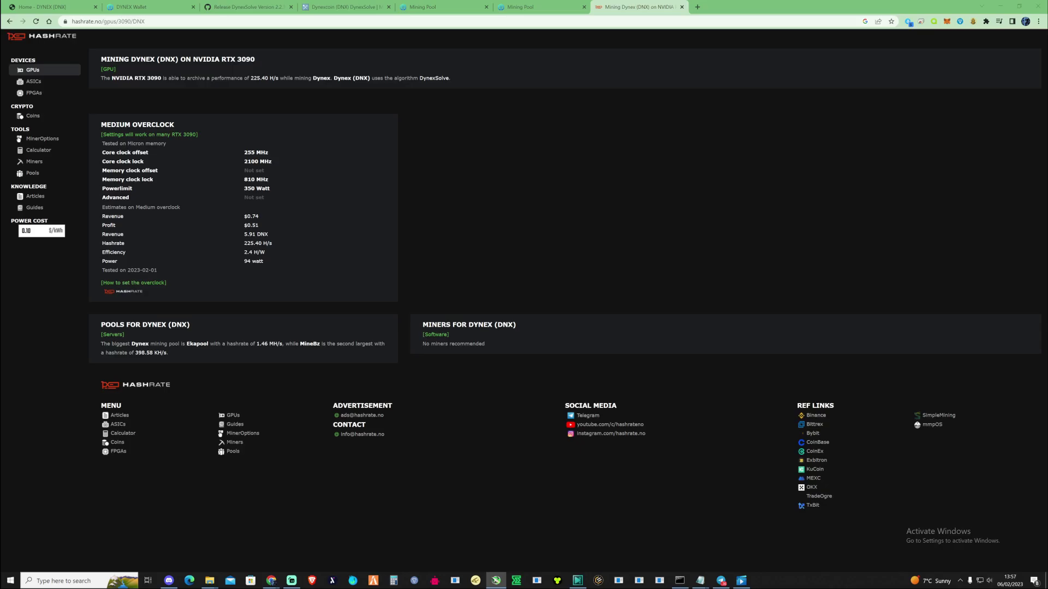
left_click_drag(669, 161, 428, 192)
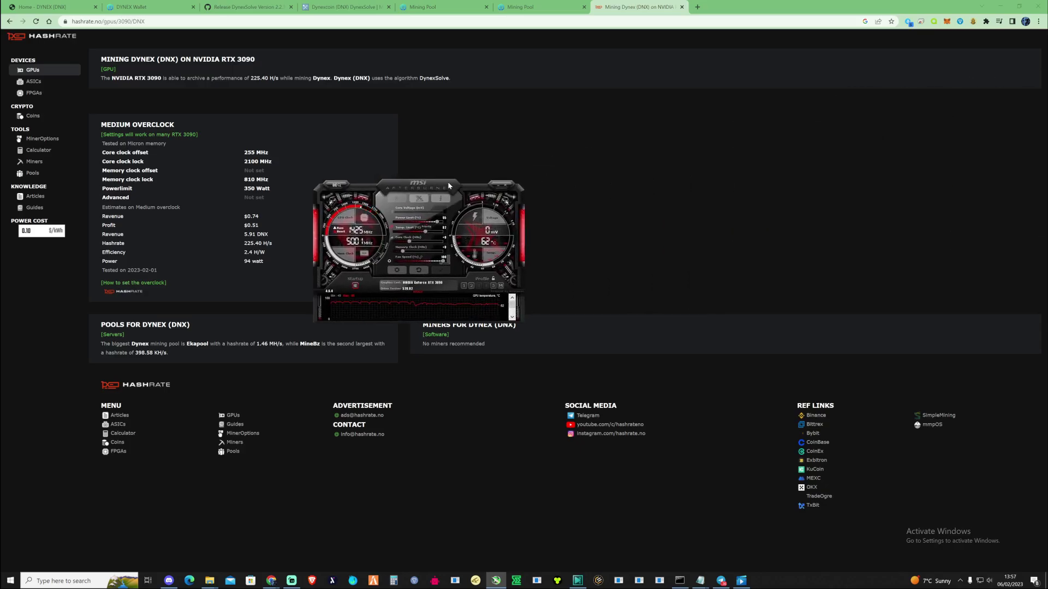